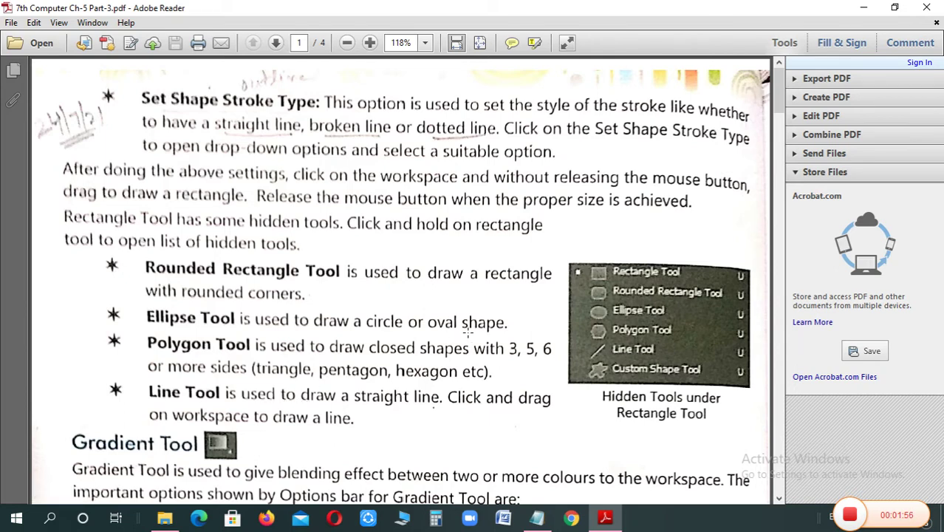
# - Scroll the chapter PDF down to the Gradient Tool section and its options bar figure
pyautogui.scroll(-3, 467, 333)
pyautogui.scroll(-1, 467, 332)
pyautogui.scroll(-1, 467, 332)
pyautogui.scroll(-2, 467, 333)
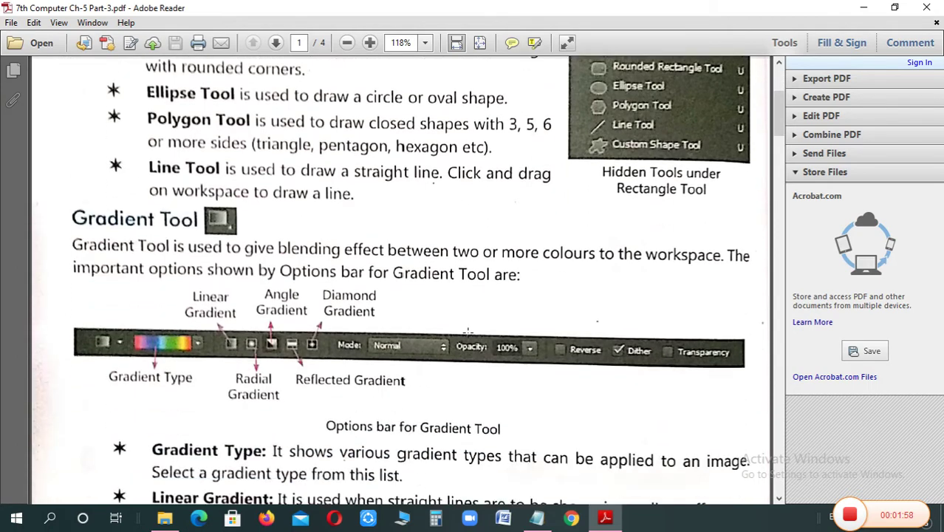
pyautogui.scroll(-1, 468, 332)
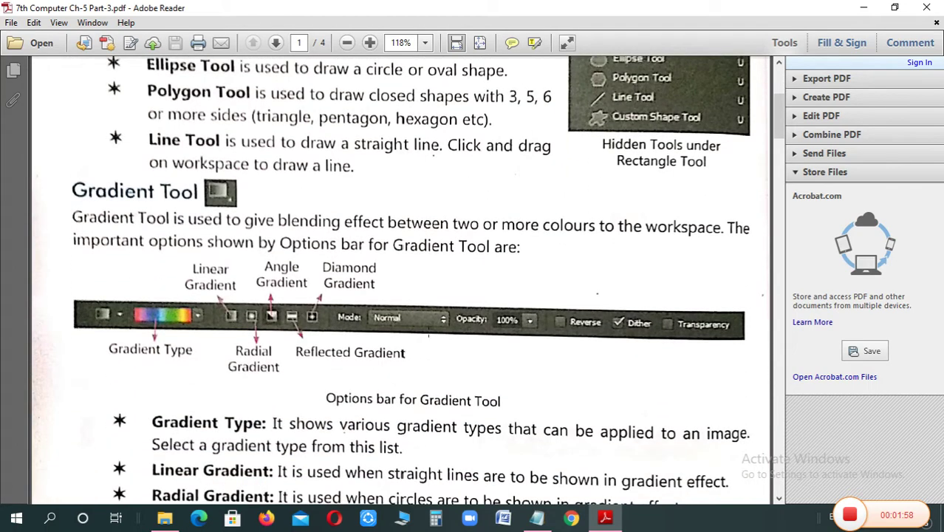
# - Start Adobe Photoshop 7.0 from the Windows Start menu's program list
pyautogui.click(15, 521)
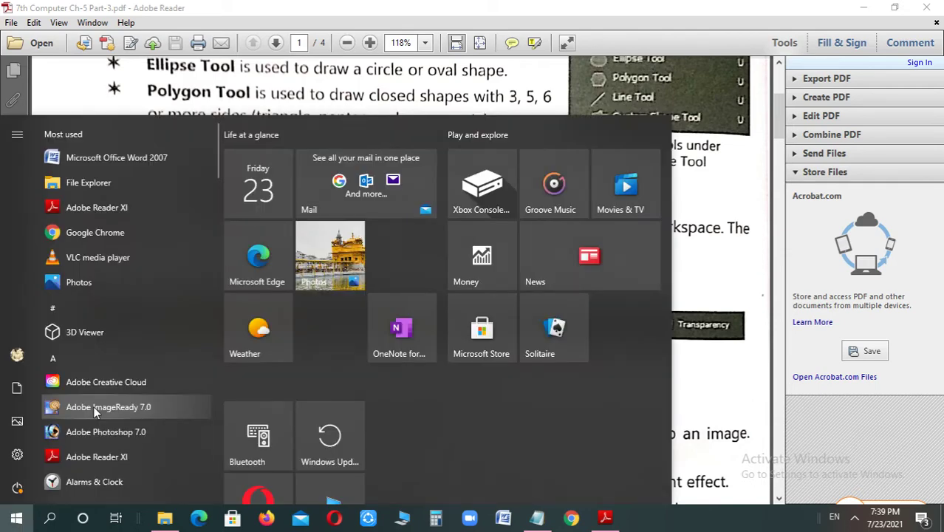
pyautogui.click(93, 406)
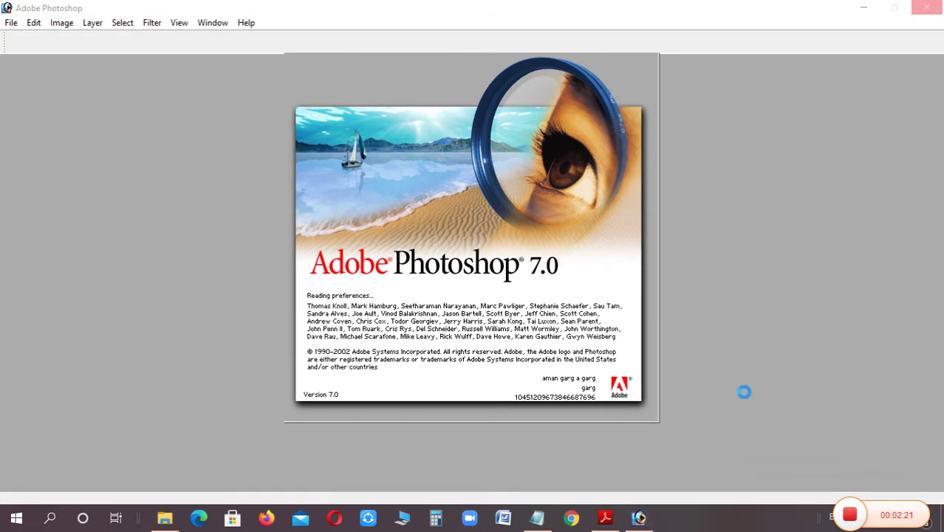
# - Bring the chapter PDF in Adobe Reader back in front of Photoshop
pyautogui.click(607, 516)
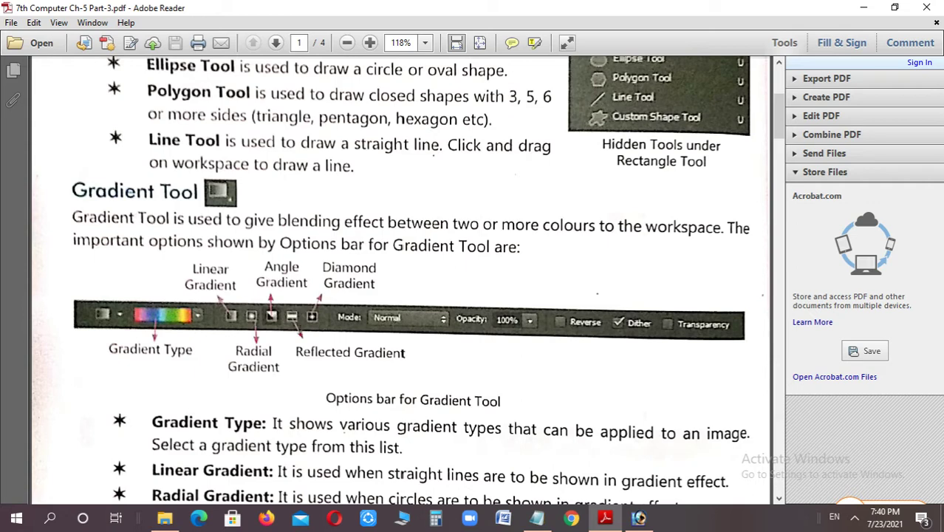
# - Scroll past the gradient type list and five example images to the Paint Bucket Tool section
pyautogui.scroll(-5, 171, 355)
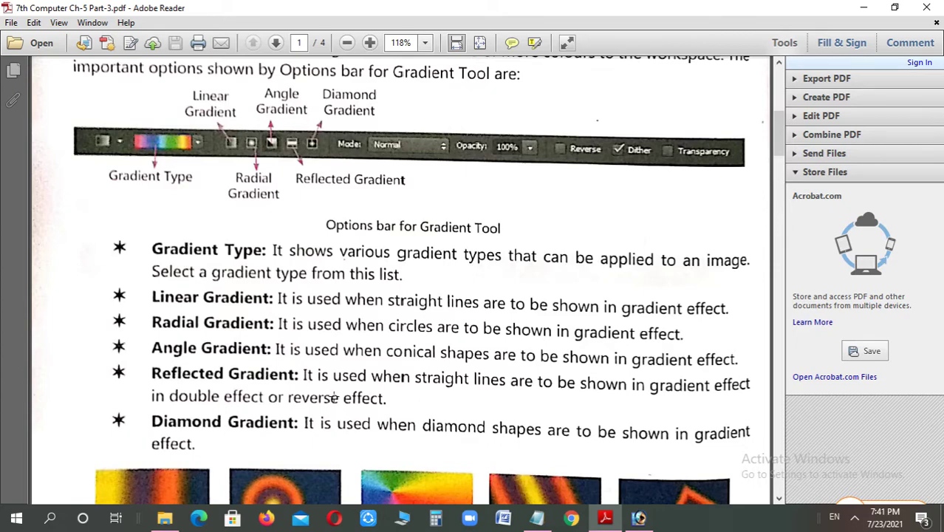
pyautogui.scroll(-2, 365, 448)
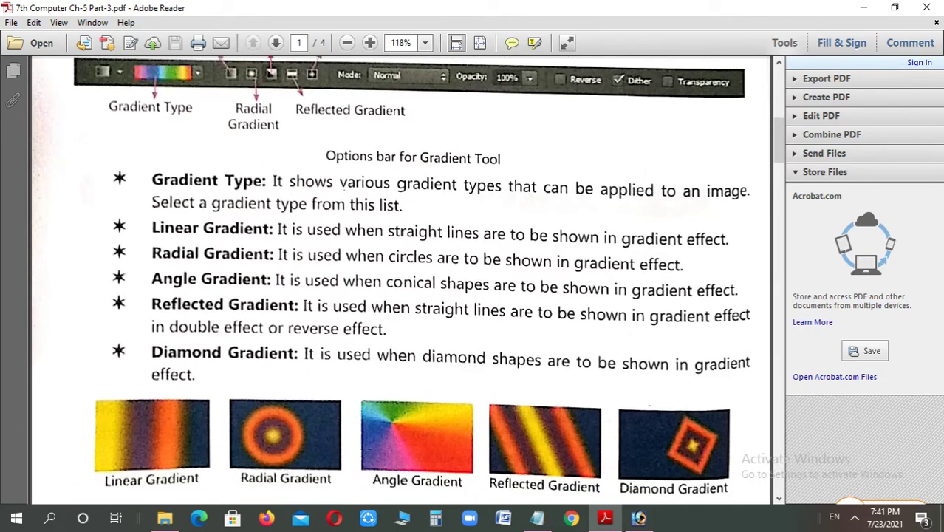
pyautogui.scroll(-3, 365, 449)
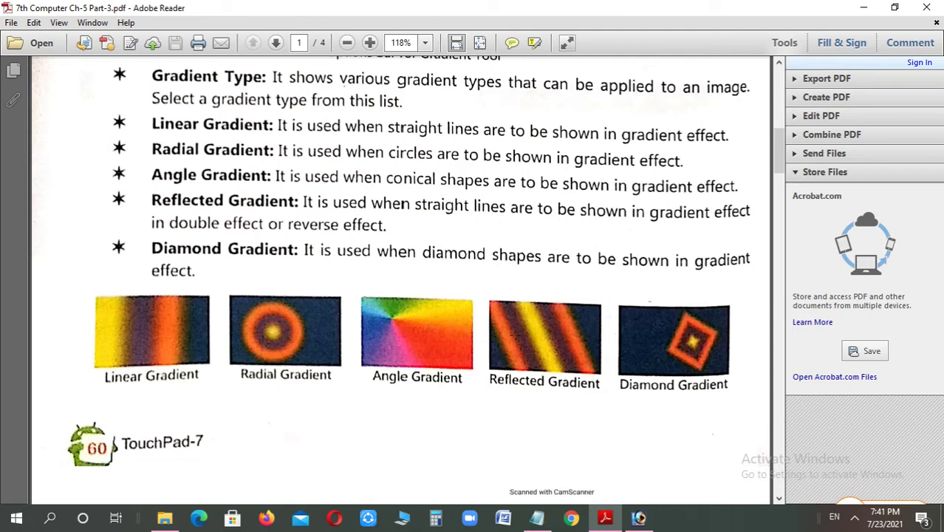
pyautogui.scroll(-3, 517, 336)
pyautogui.scroll(-3, 517, 335)
pyautogui.scroll(-2, 518, 335)
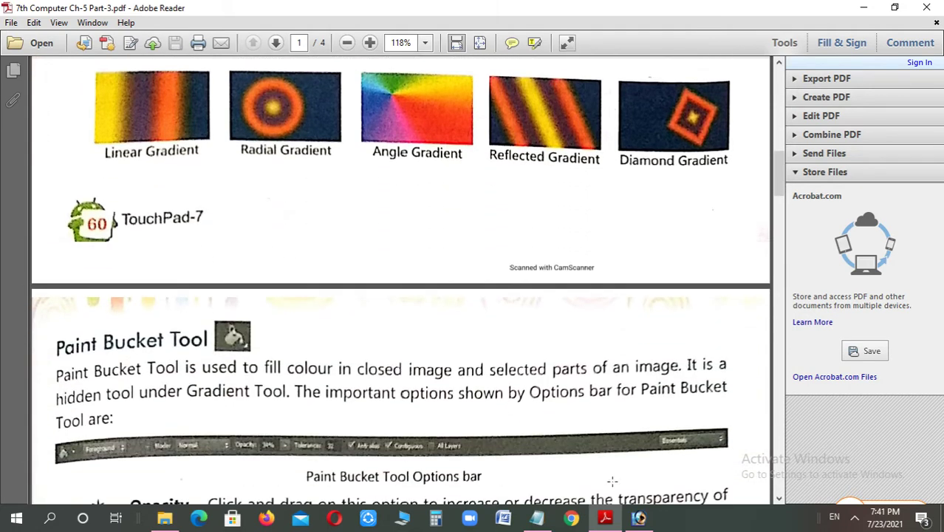
# - In Photoshop, create a new 800 x 600 pixel, 300 ppi RGB document with a white background
pyautogui.click(639, 518)
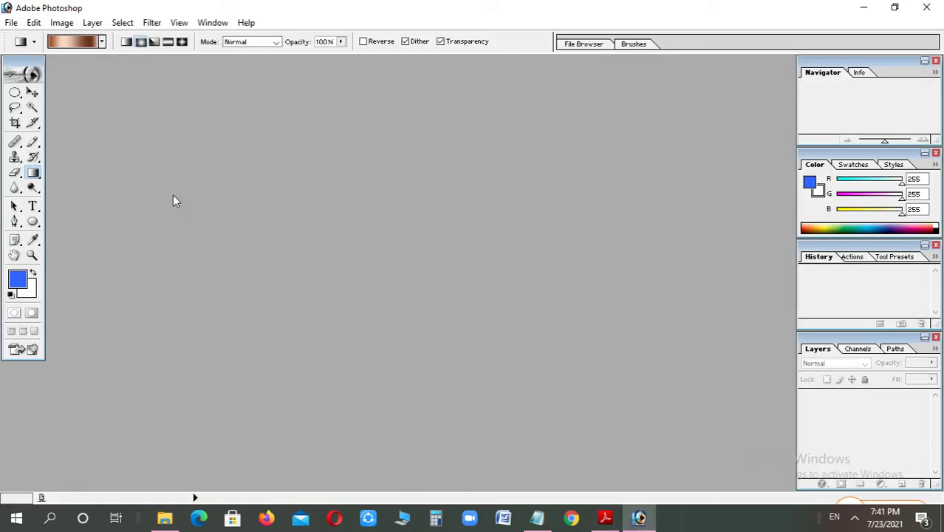
pyautogui.click(12, 22)
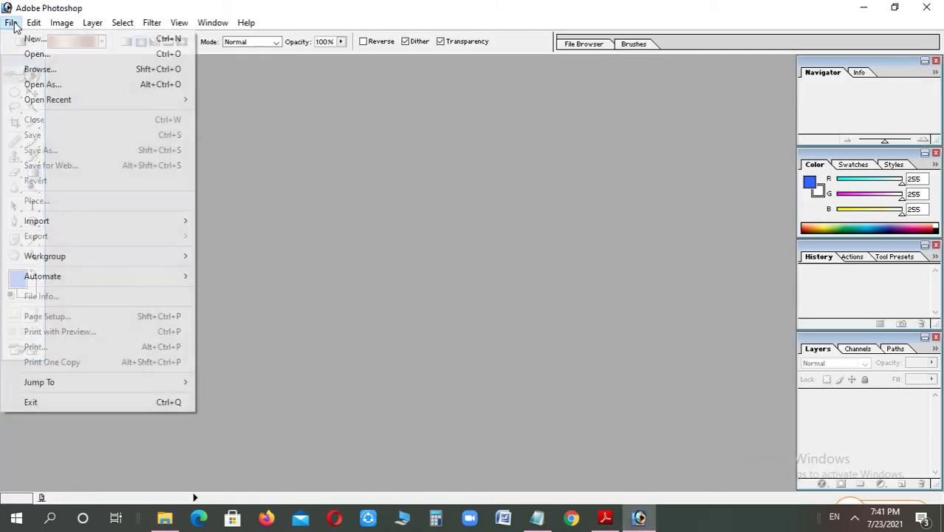
pyautogui.moveTo(11, 22)
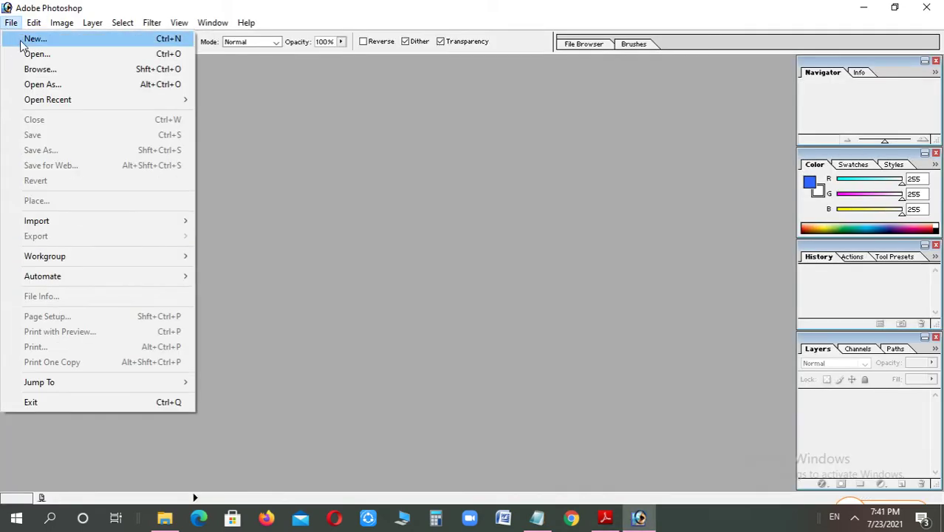
pyautogui.click(23, 40)
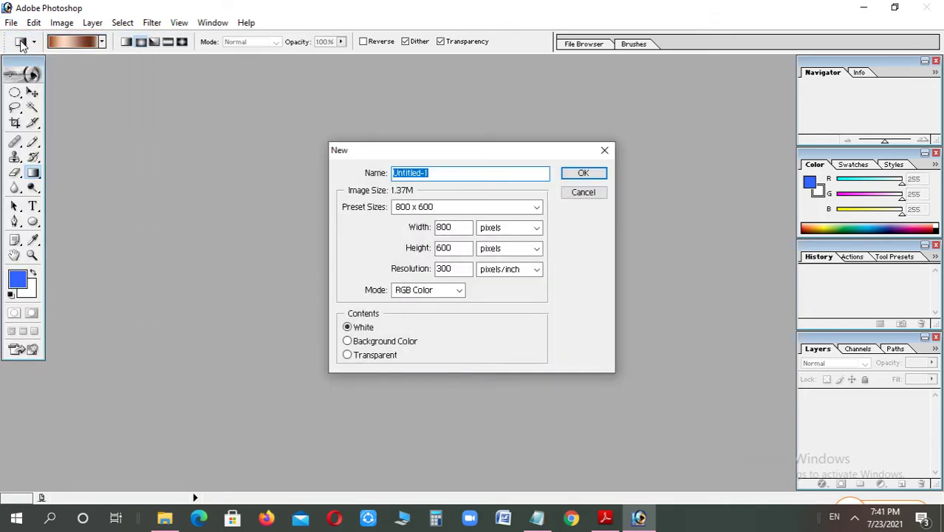
pyautogui.click(595, 173)
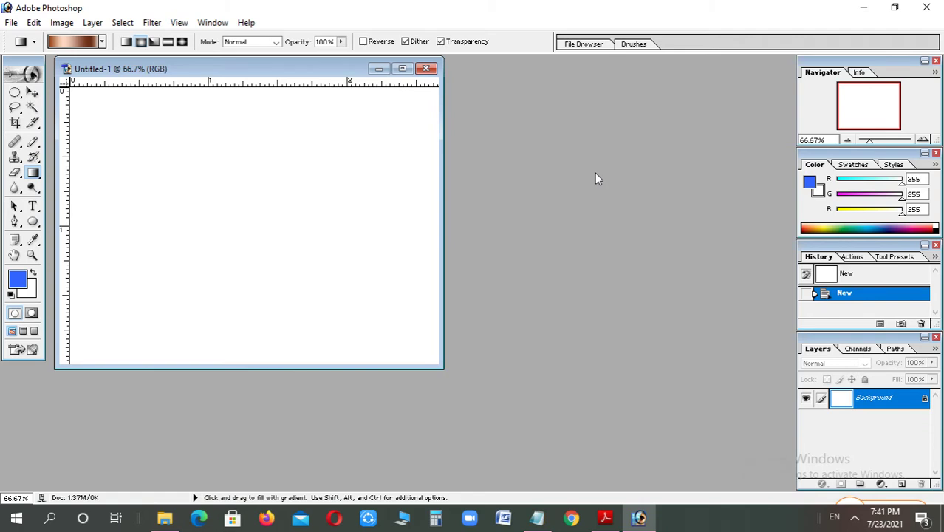
# - Draw a blue rectangle on a Shape 1 layer near the upper left, then open the foreground Color Picker
pyautogui.click(34, 222)
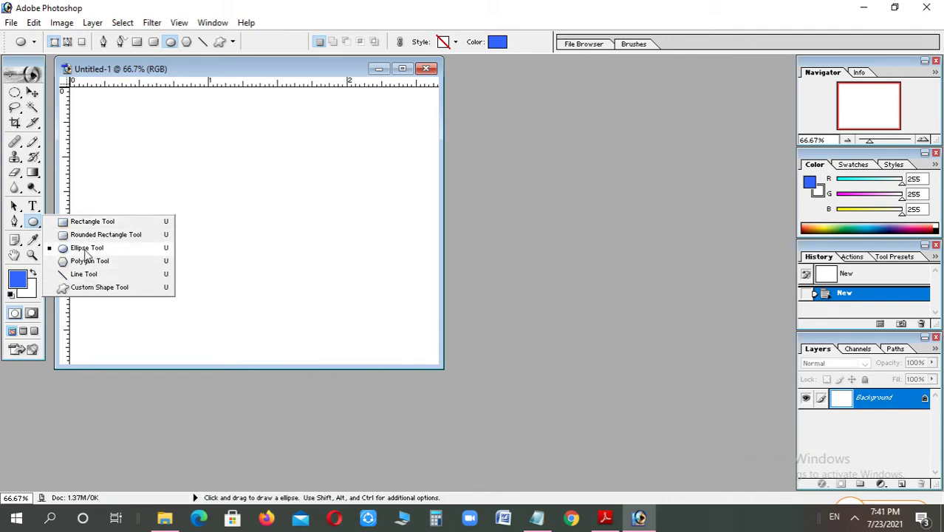
pyautogui.click(85, 249)
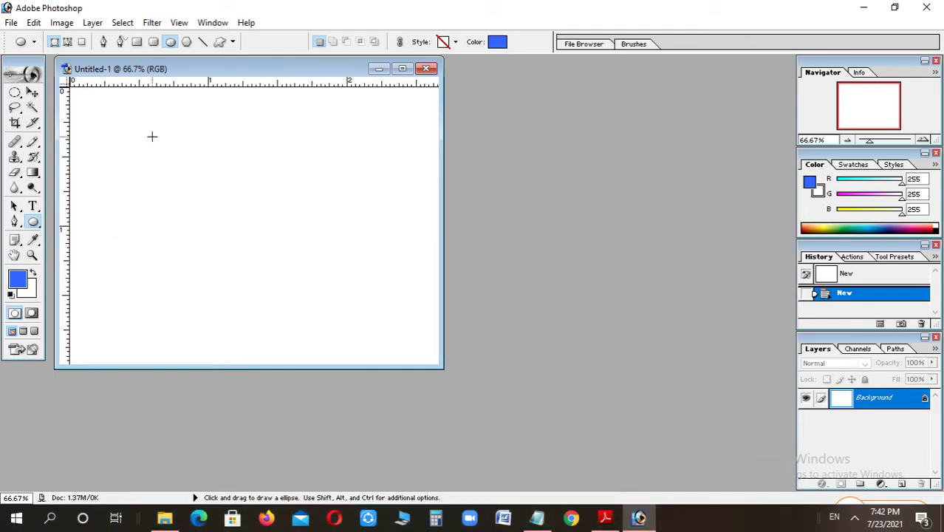
pyautogui.click(32, 222)
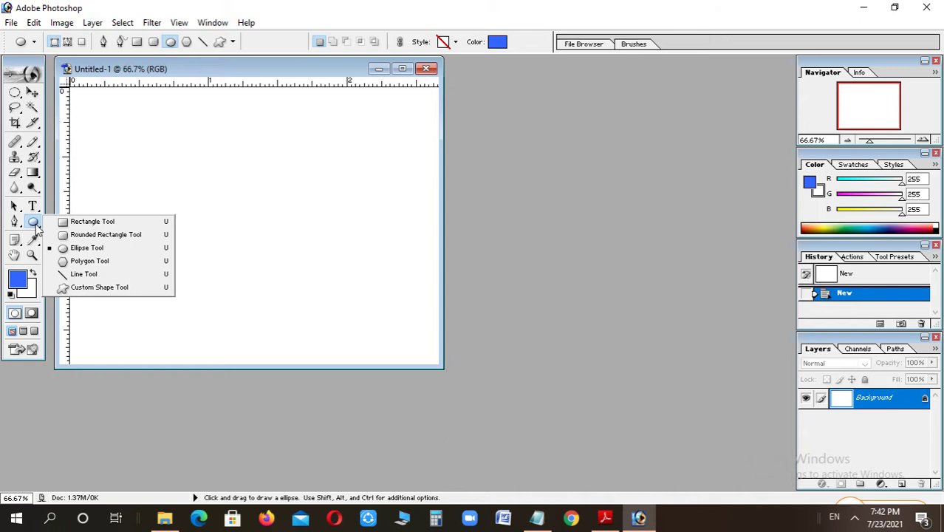
pyautogui.click(87, 222)
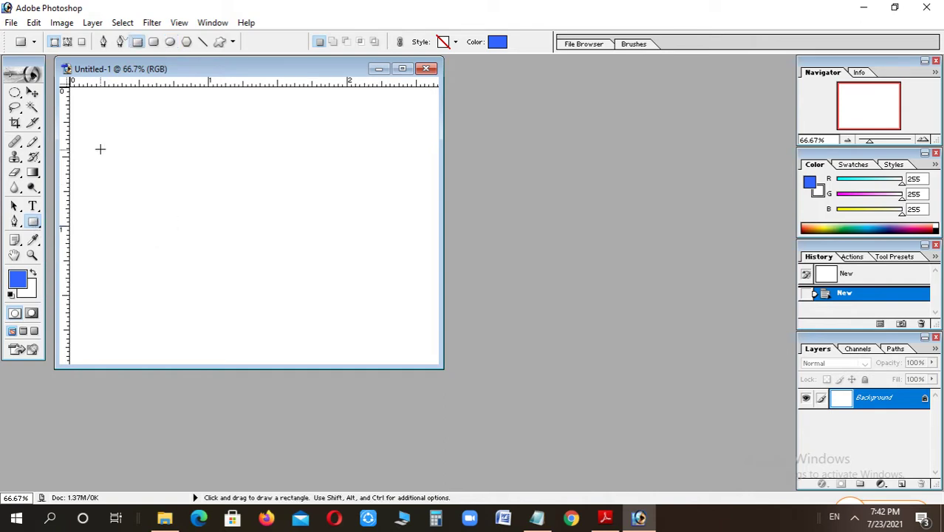
pyautogui.moveTo(99, 144); pyautogui.dragTo(159, 186)
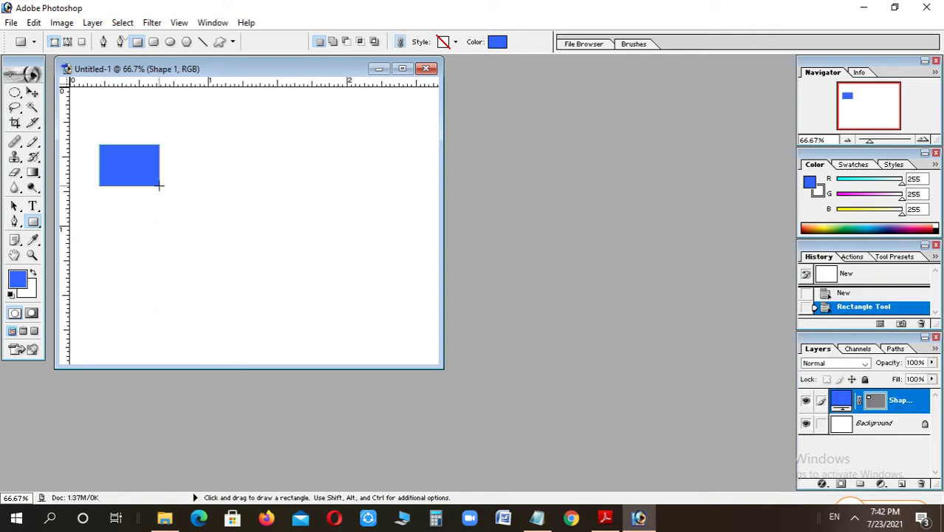
pyautogui.click(23, 279)
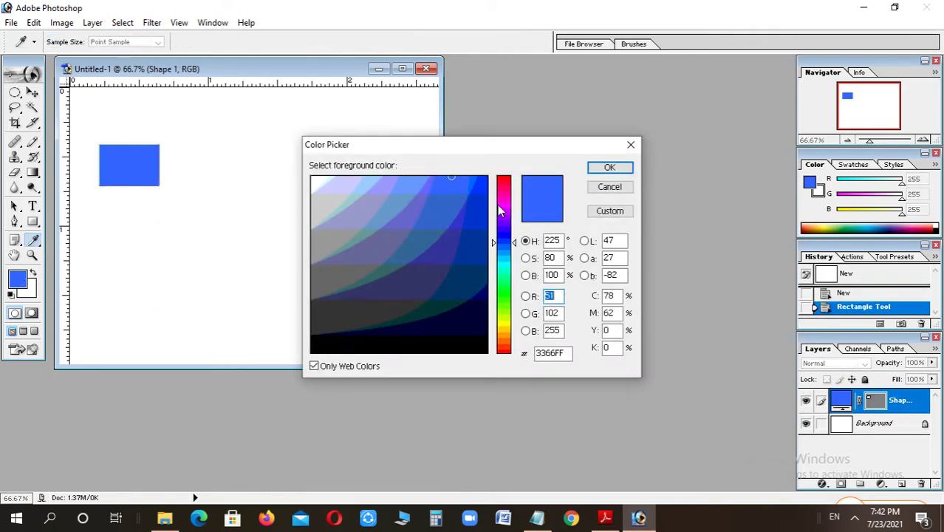
# - Set the foreground to magenta FF33FF and draw a second blue rectangle on Shape 2 below the first
pyautogui.click(502, 205)
pyautogui.click(608, 169)
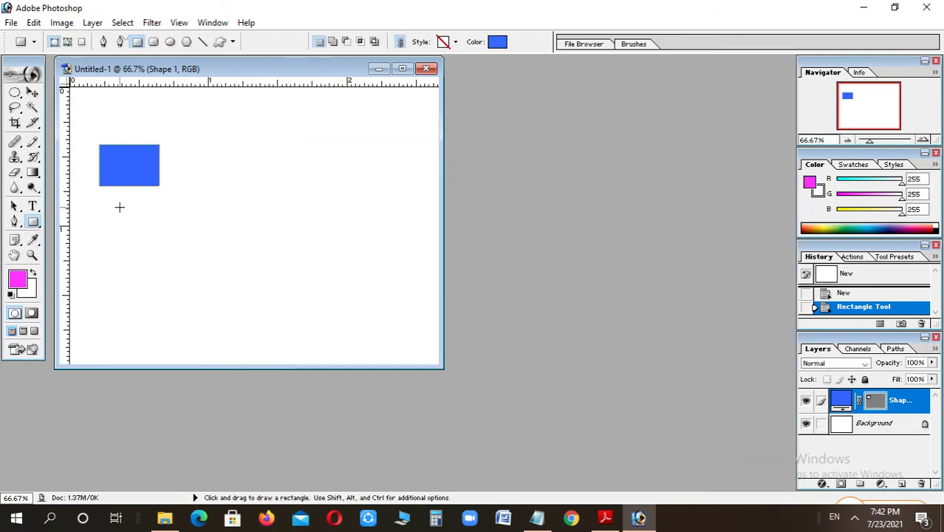
pyautogui.moveTo(120, 207); pyautogui.dragTo(178, 243)
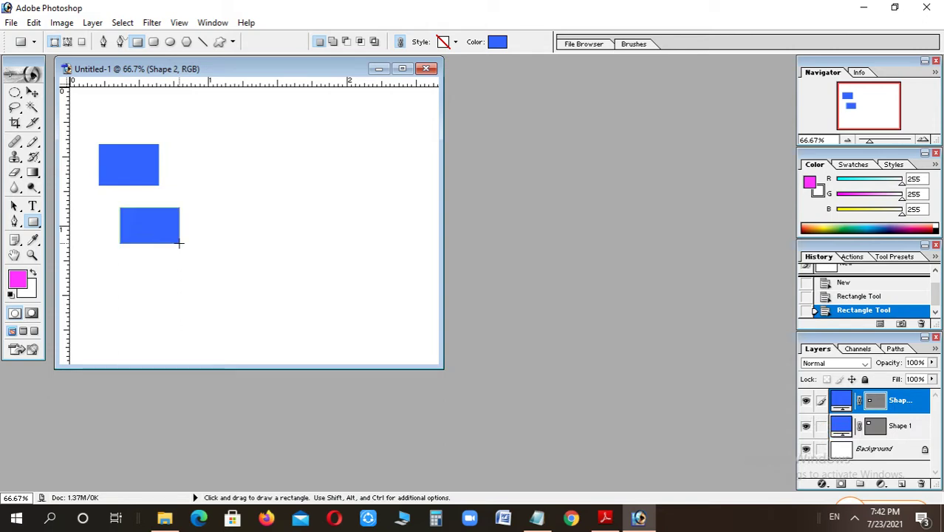
pyautogui.click(18, 279)
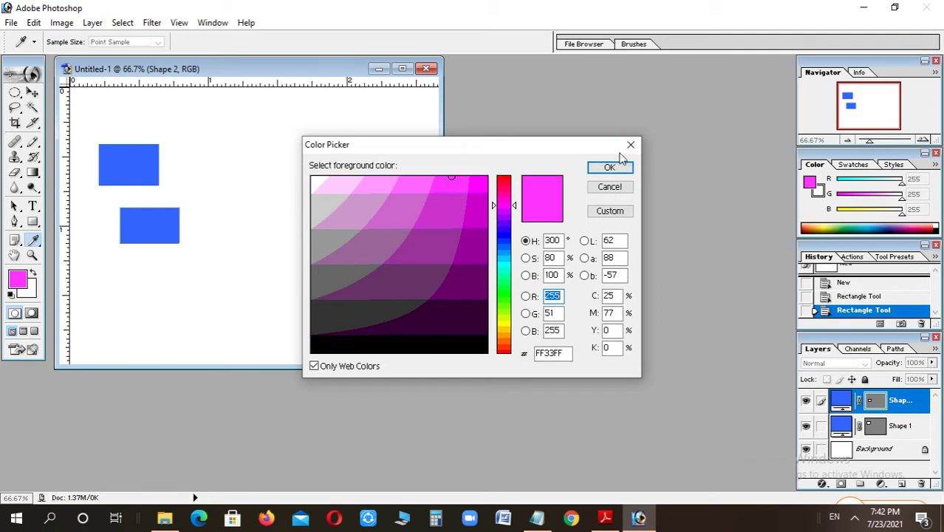
pyautogui.click(623, 188)
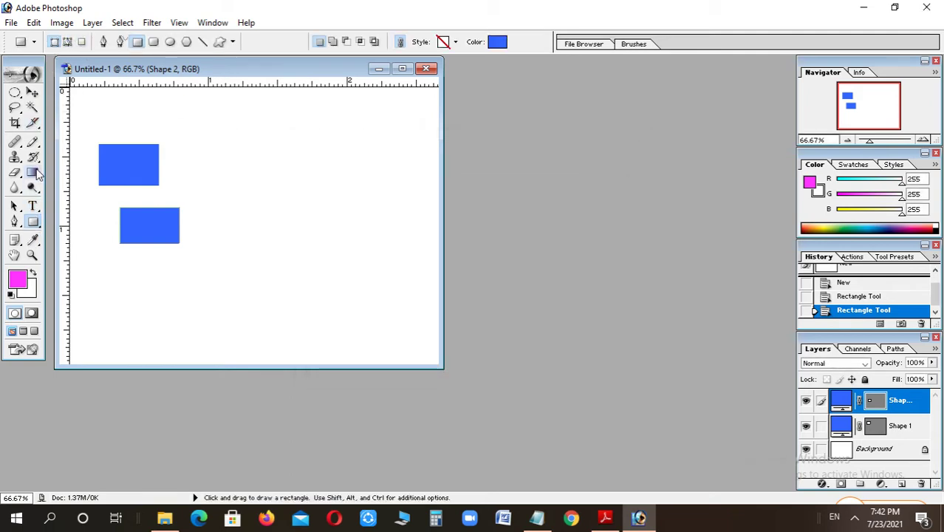
# - Try the violet-to-orange gradient on the shape layer and dismiss the layer-not-editable error
pyautogui.click(38, 178)
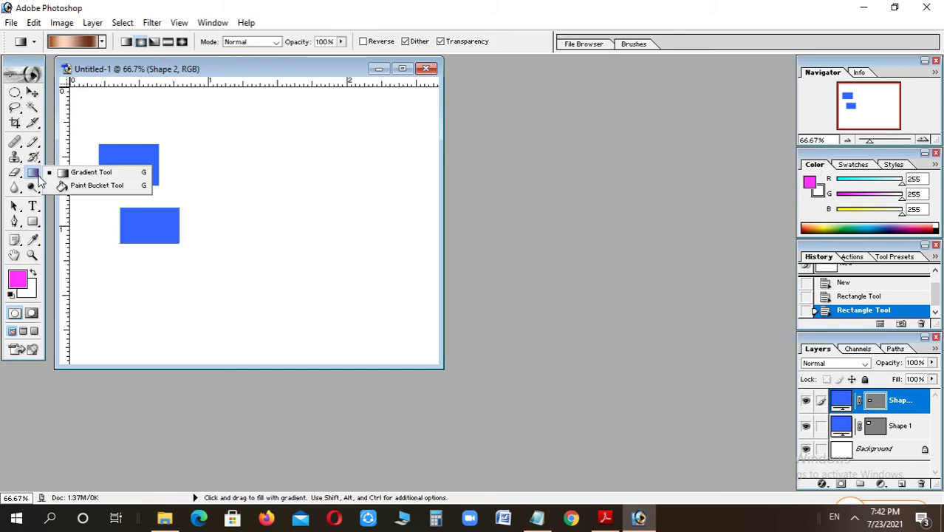
pyautogui.click(78, 178)
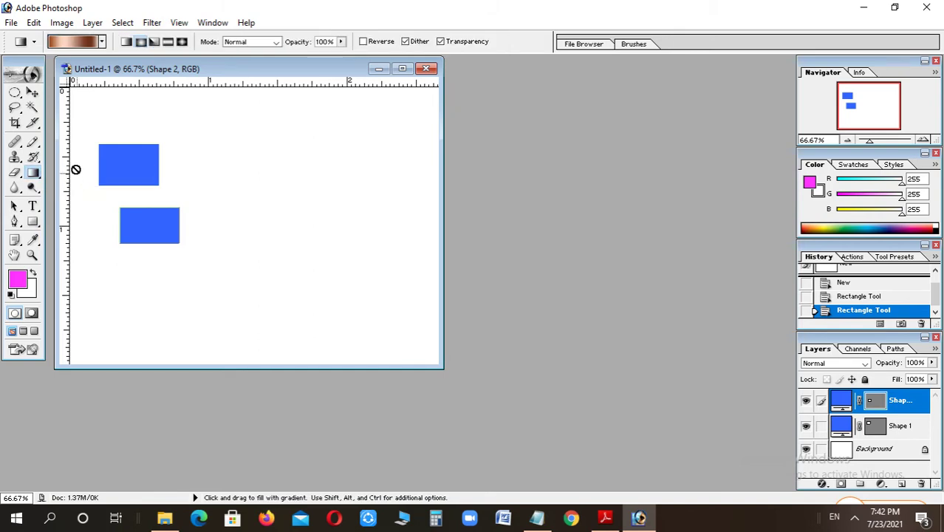
pyautogui.click(103, 42)
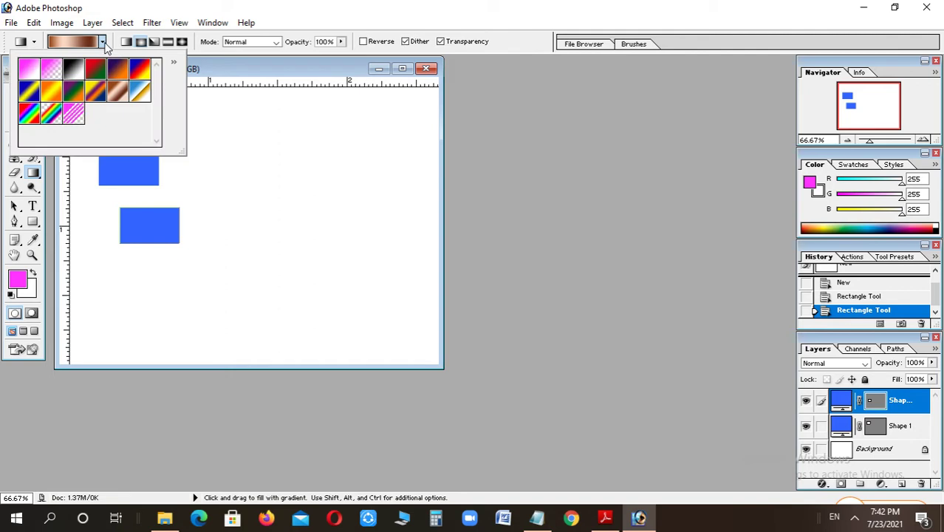
pyautogui.click(122, 77)
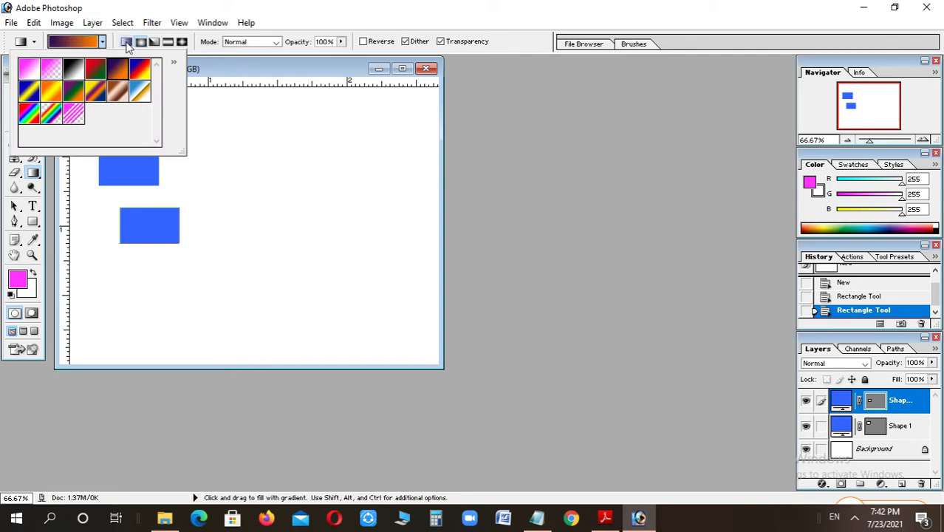
pyautogui.click(226, 111)
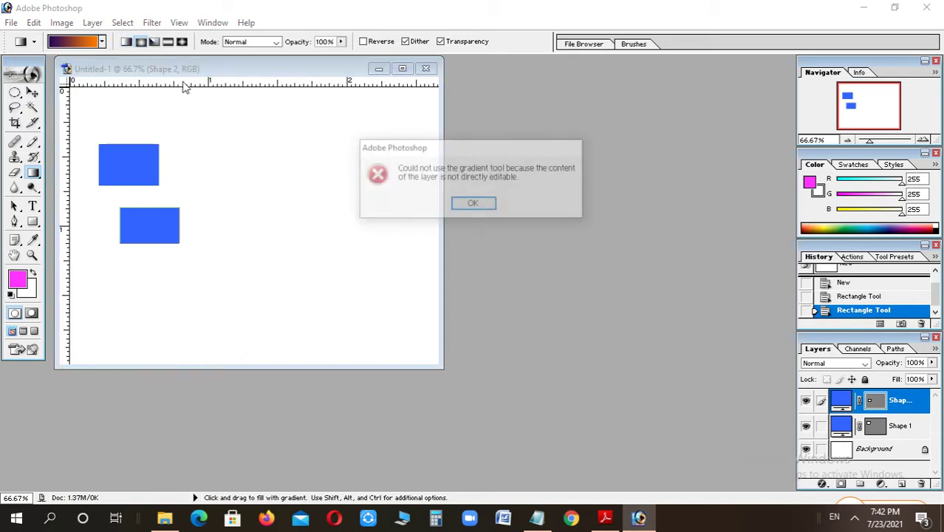
pyautogui.click(476, 205)
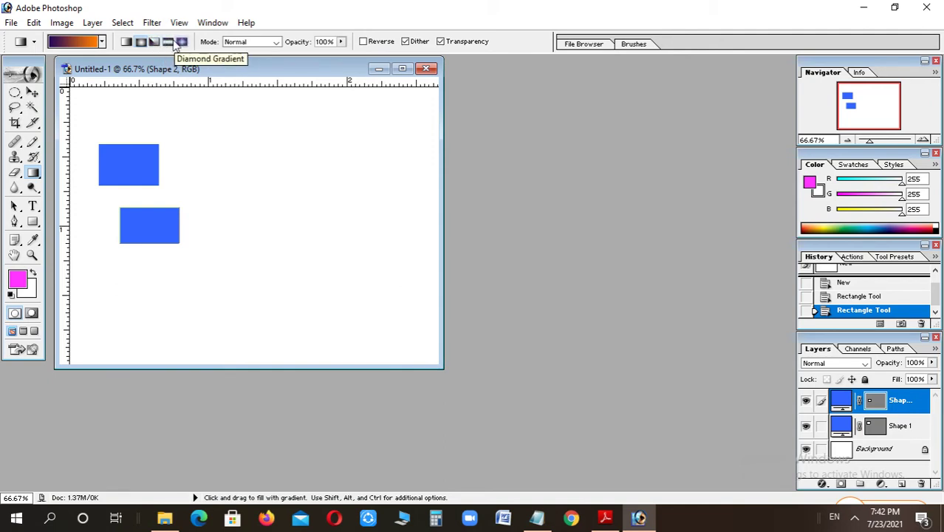
# - Retry with the Diamond Gradient style and dismiss the repeated layer-not-editable errors
pyautogui.click(182, 42)
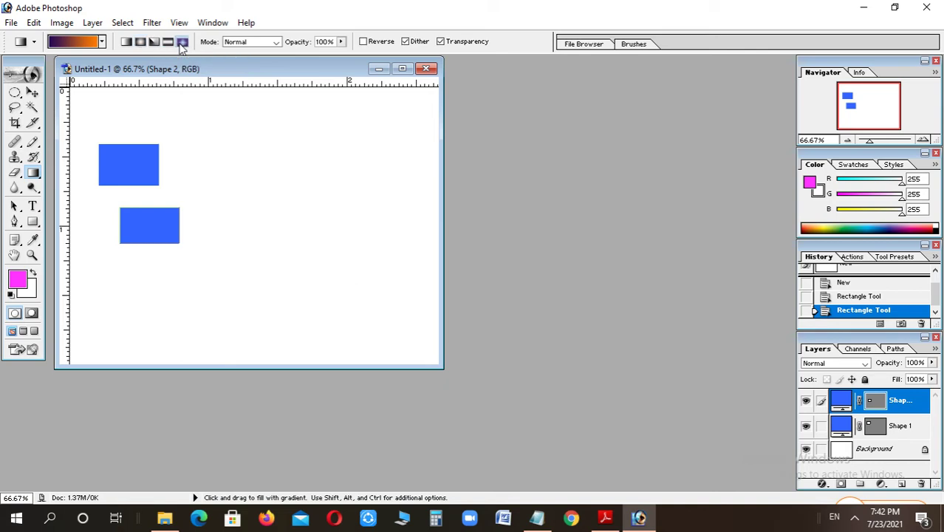
pyautogui.click(225, 163)
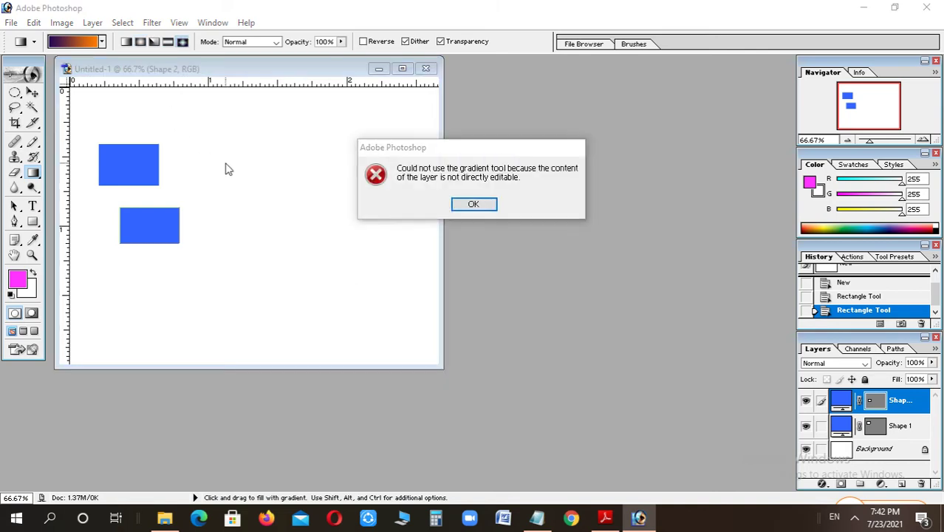
pyautogui.click(458, 205)
pyautogui.click(238, 128)
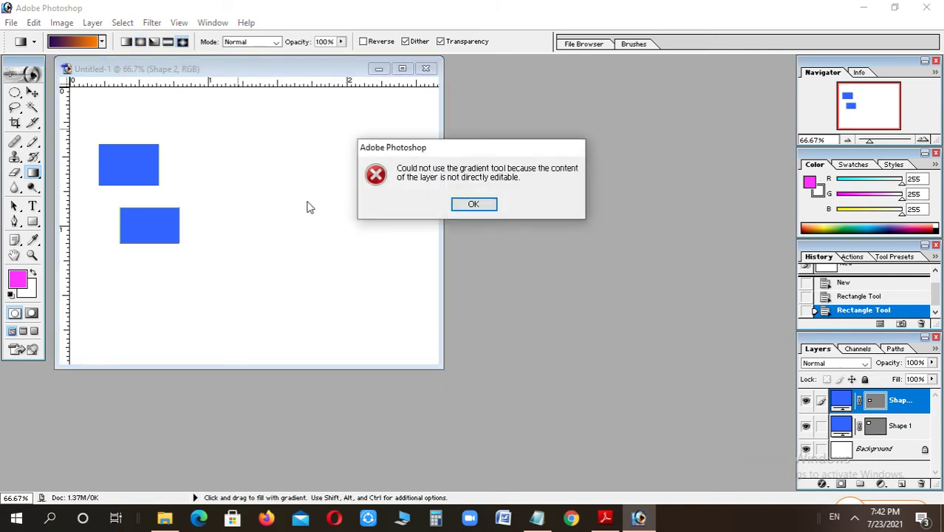
pyautogui.click(472, 205)
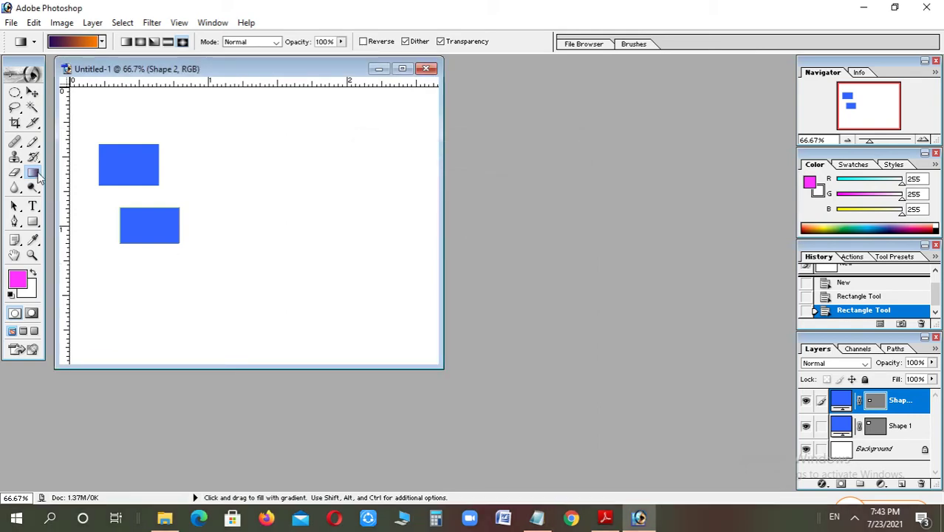
# - Try a Paint Bucket fill on the canvas and dismiss its error message
pyautogui.keyDown('alt'); pyautogui.click(33, 172); pyautogui.keyUp('alt')
pyautogui.click(277, 252)
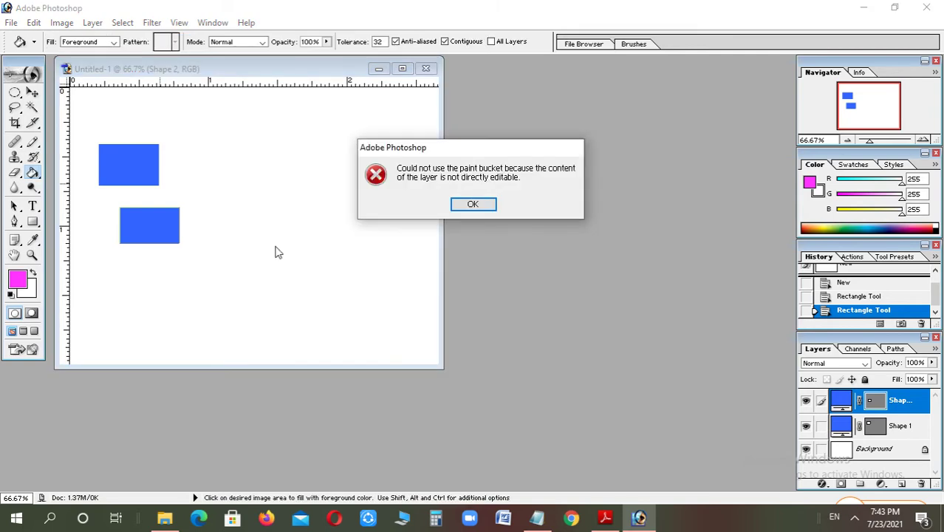
pyautogui.press('Return')
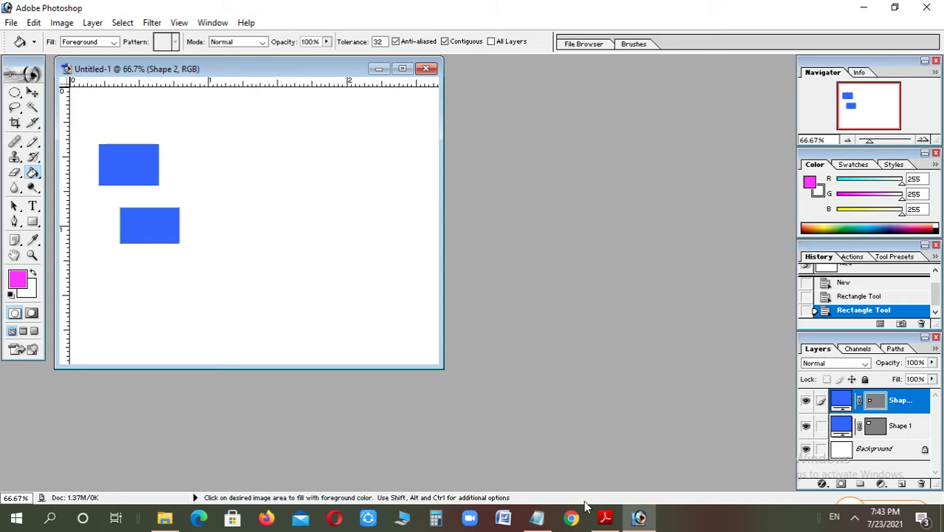
# - In Adobe Reader, scroll from the Paint Bucket Tool to the Horizontal Type Tool options and Color Picker figure
pyautogui.click(614, 519)
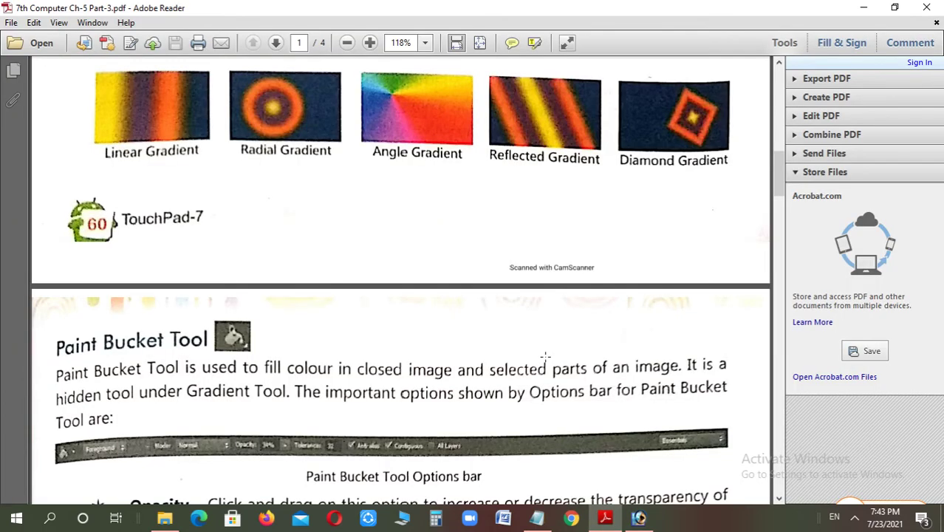
pyautogui.scroll(-1, 544, 319)
pyautogui.scroll(-3, 545, 319)
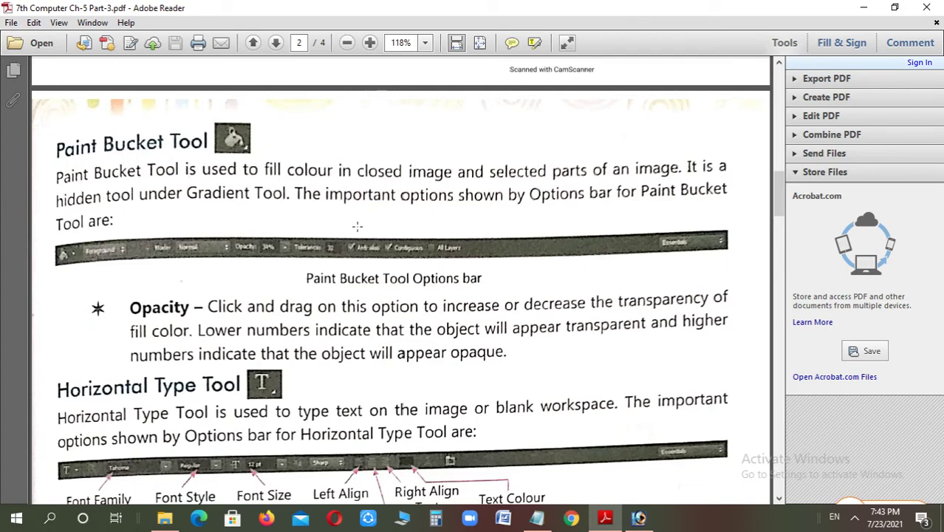
pyautogui.scroll(-2, 358, 226)
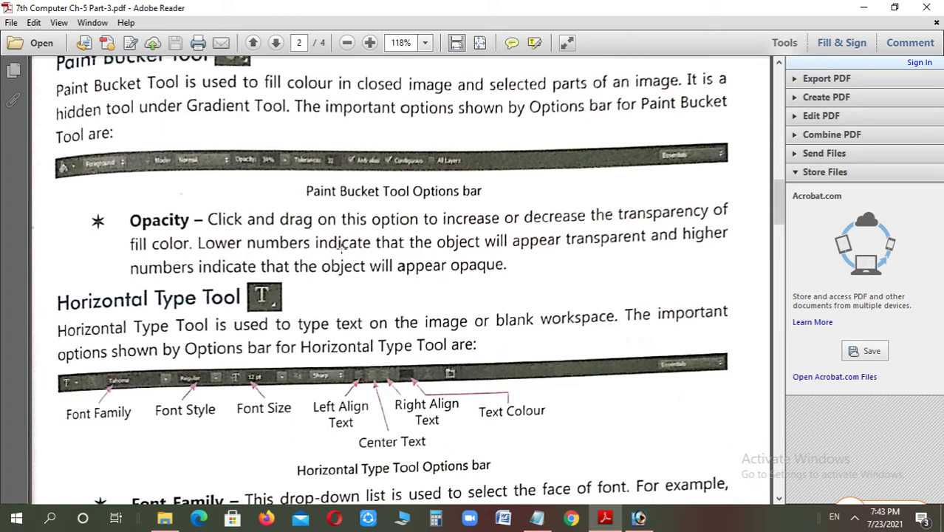
pyautogui.click(410, 279)
pyautogui.scroll(-1, 411, 281)
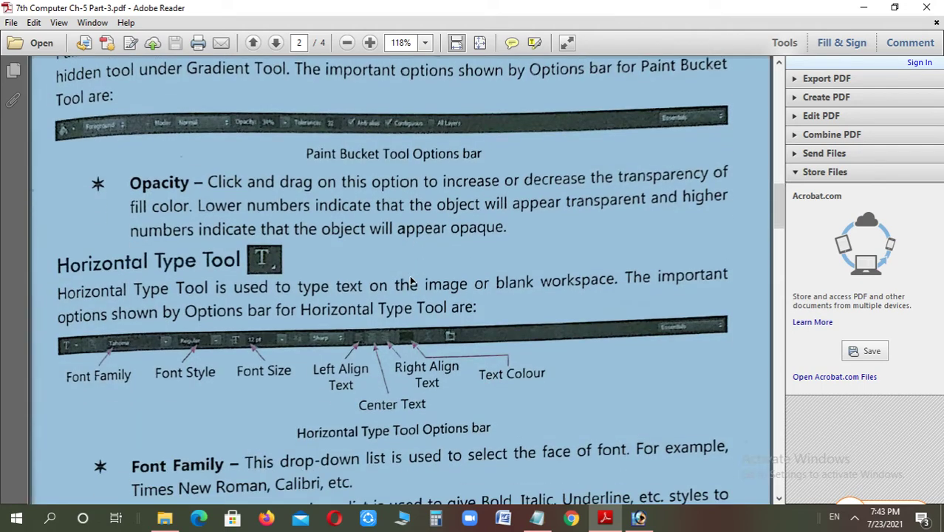
pyautogui.scroll(-3, 410, 281)
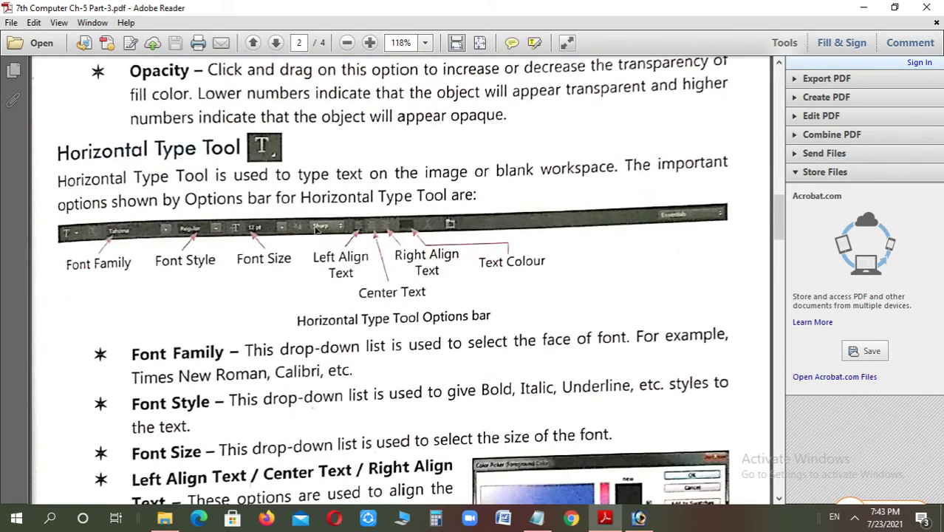
pyautogui.scroll(-5, 357, 291)
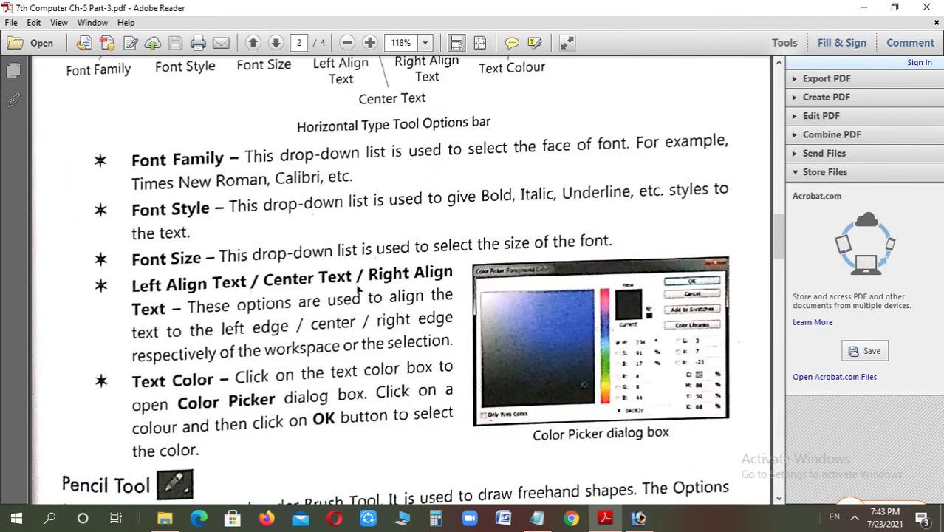
# - In Photoshop, type 'sjdfj' with the Horizontal Type Tool right of the top rectangle
pyautogui.click(639, 519)
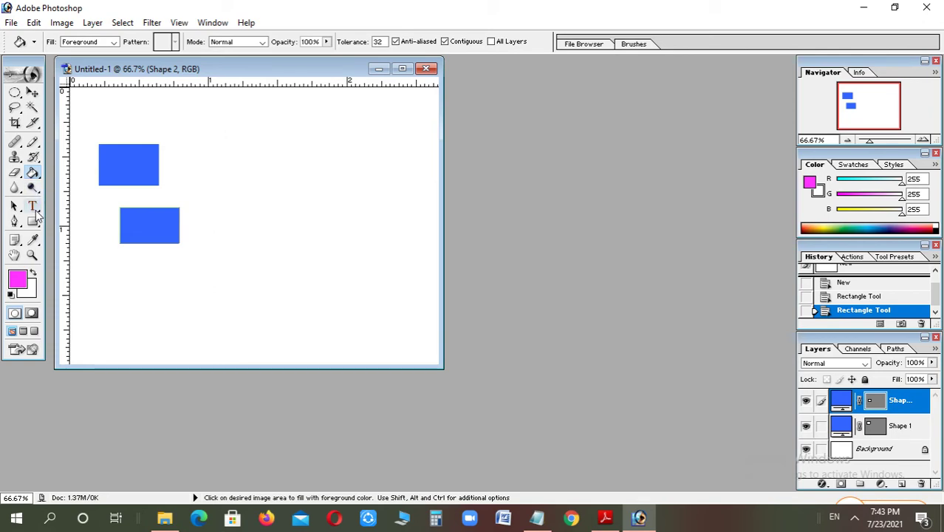
pyautogui.click(33, 206)
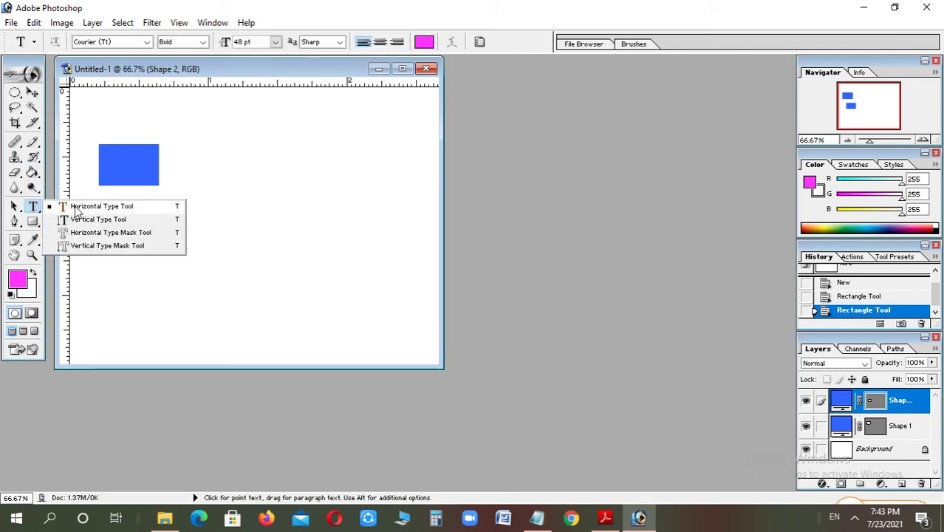
pyautogui.click(81, 209)
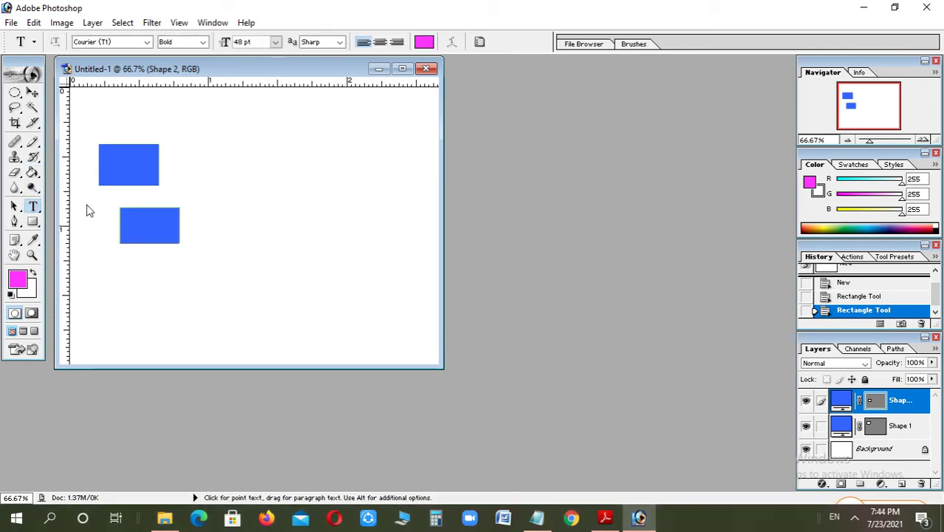
pyautogui.click(184, 162)
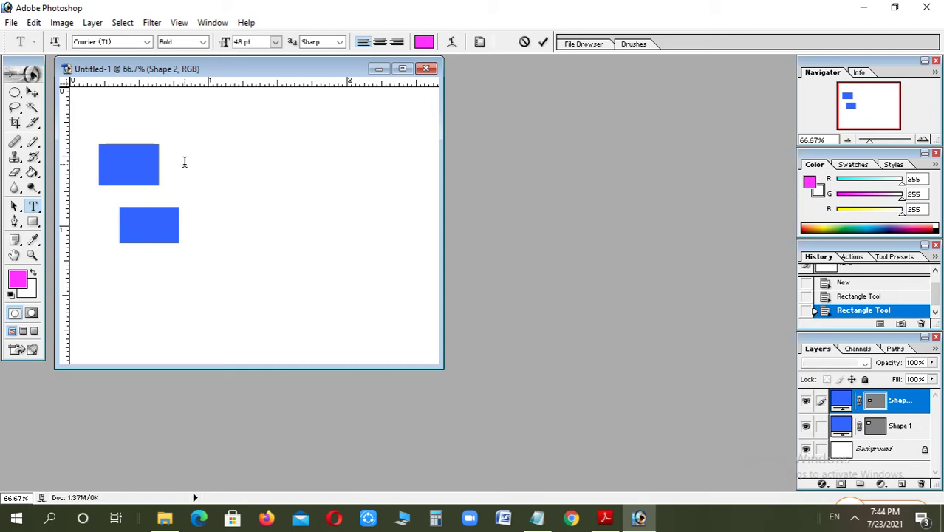
pyautogui.write('sjdfj')
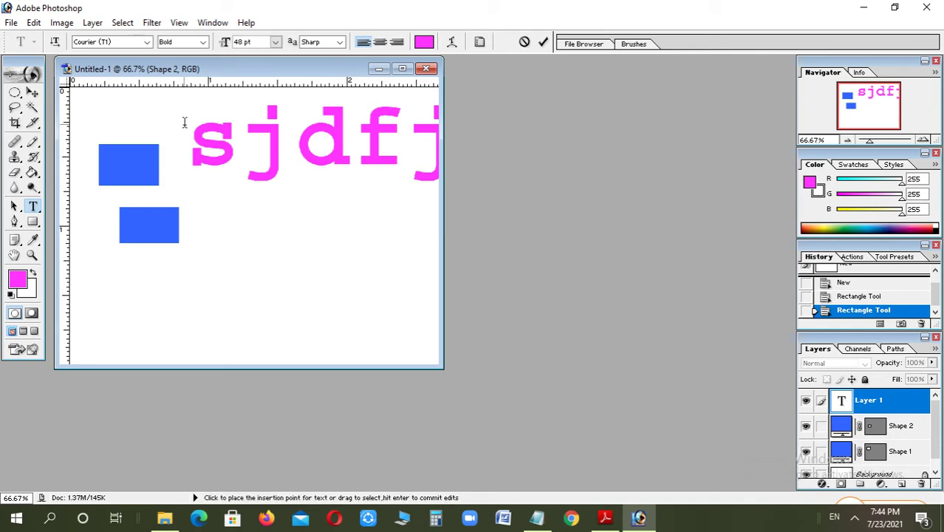
# - Format the 'sjdfj' text as Courier Bold 30 pt, Sharp anti-aliasing, left-aligned
pyautogui.moveTo(187, 140); pyautogui.dragTo(439, 154)
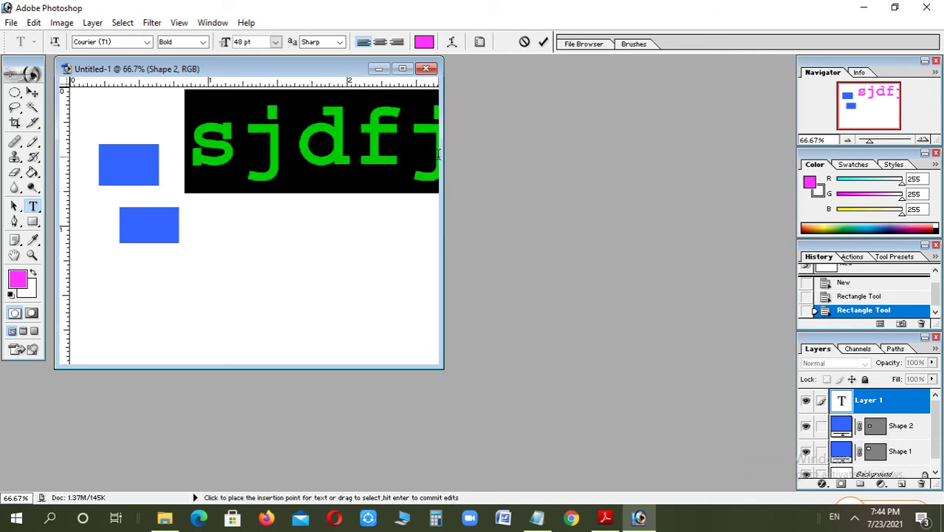
pyautogui.click(148, 43)
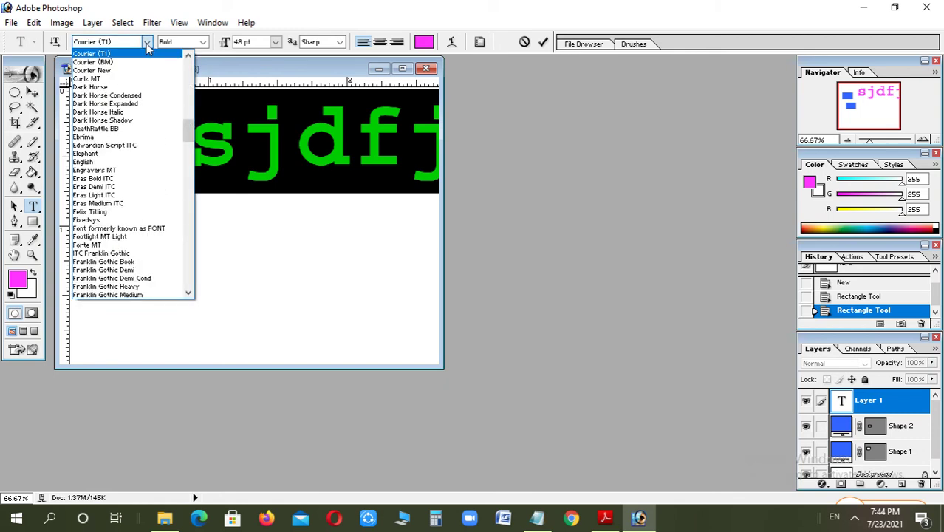
pyautogui.click(148, 43)
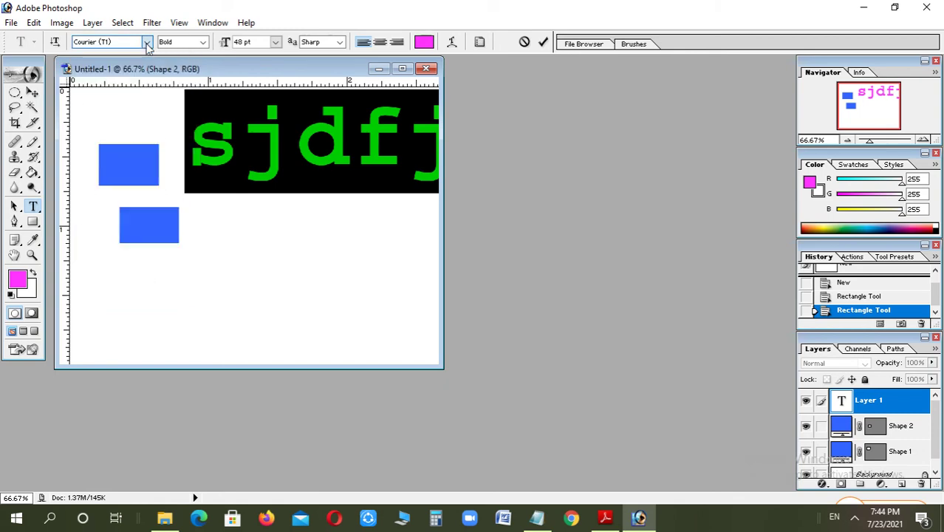
pyautogui.click(203, 42)
pyautogui.click(203, 42)
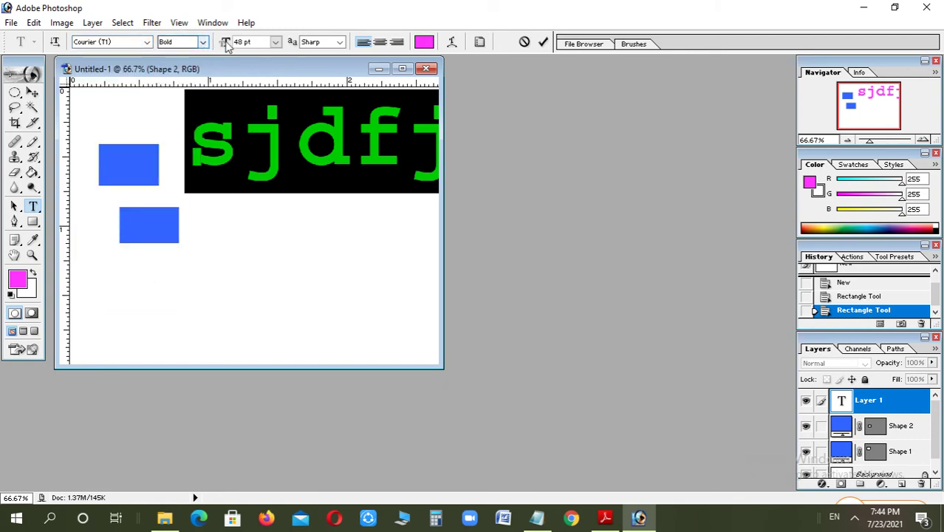
pyautogui.click(275, 42)
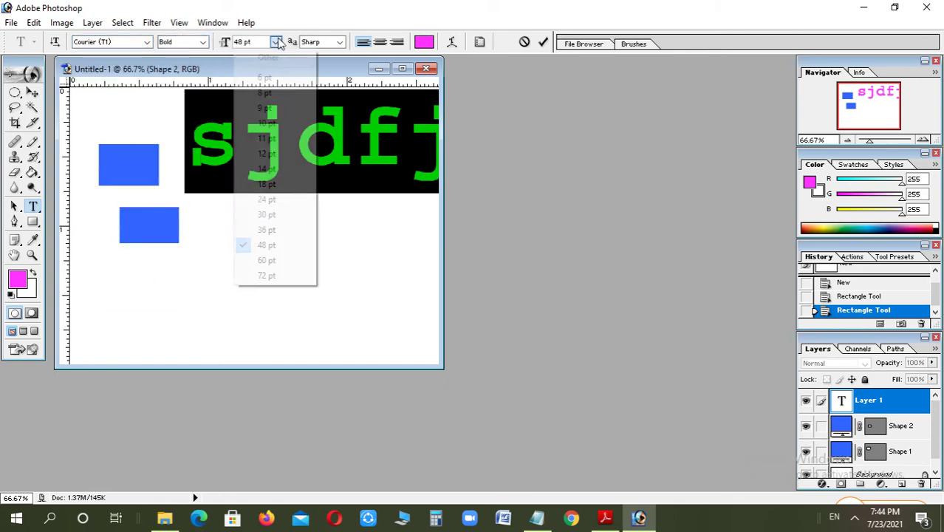
pyautogui.click(271, 215)
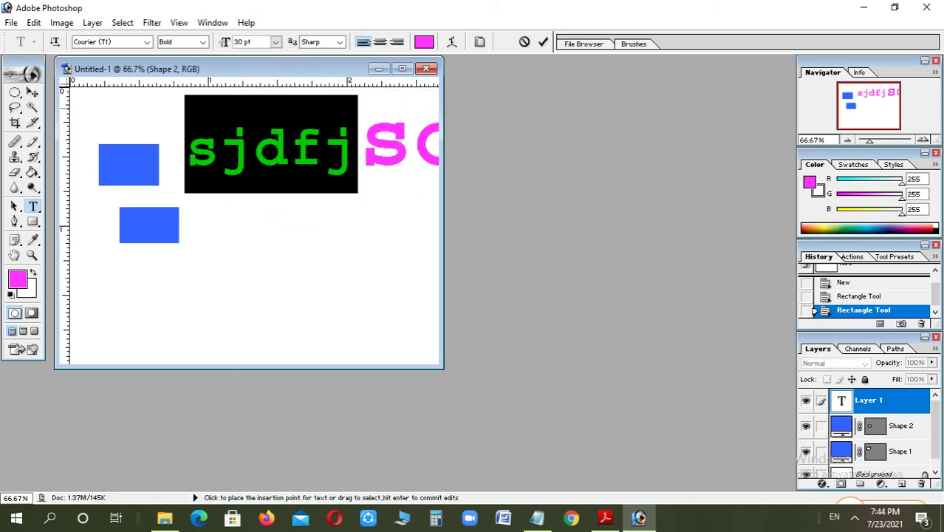
pyautogui.click(341, 44)
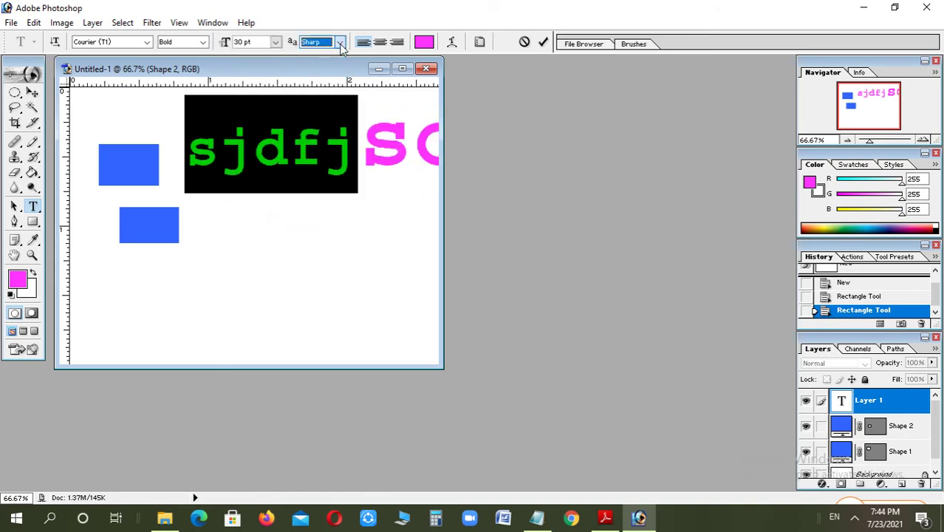
pyautogui.click(387, 43)
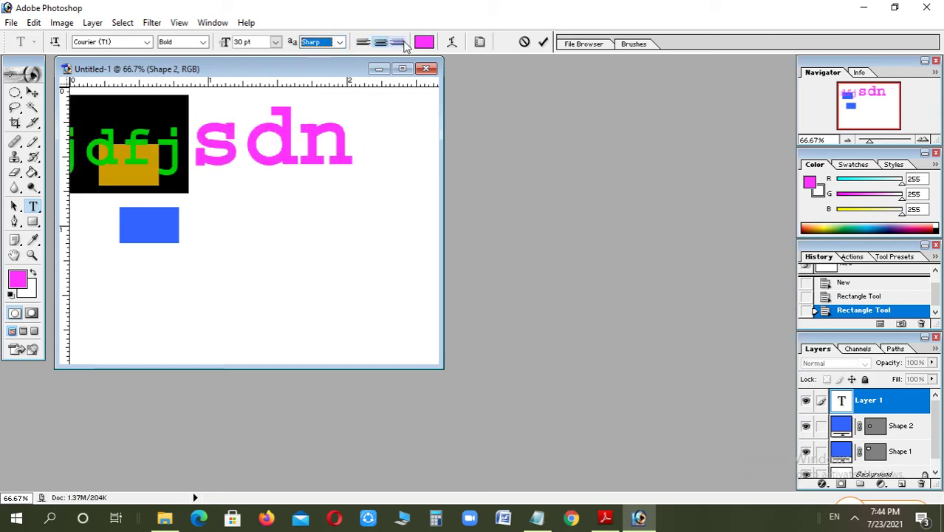
pyautogui.click(399, 43)
pyautogui.click(363, 43)
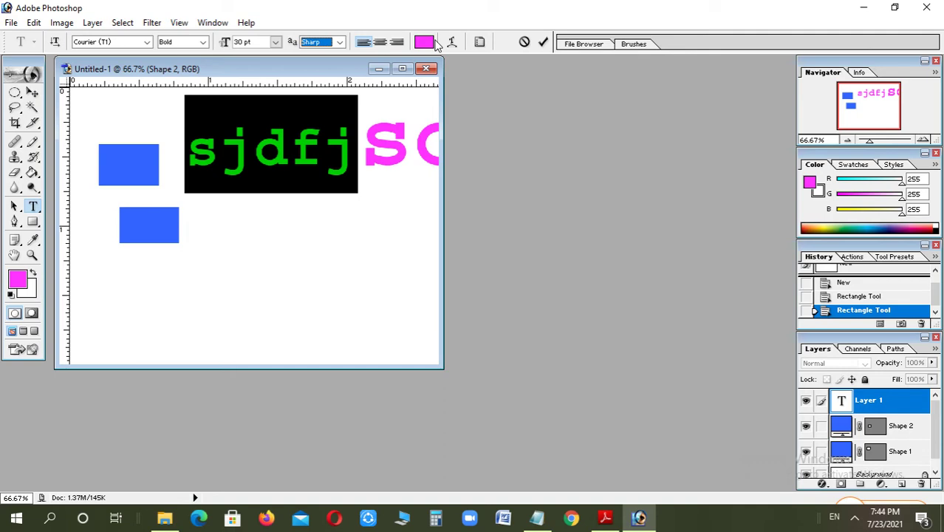
# - Recolor the sjdfj text light blue 3399FF, commit it, and bring the PDF chapter forward
pyautogui.click(426, 43)
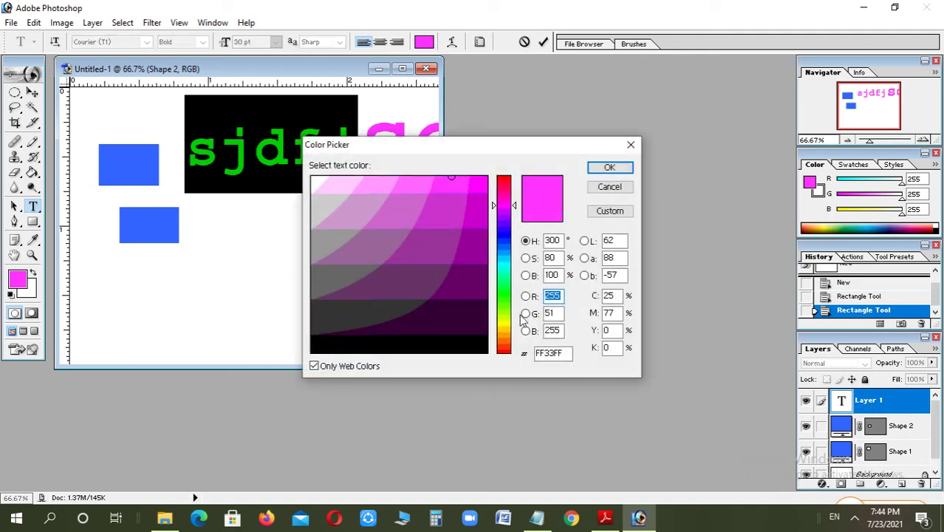
pyautogui.click(502, 249)
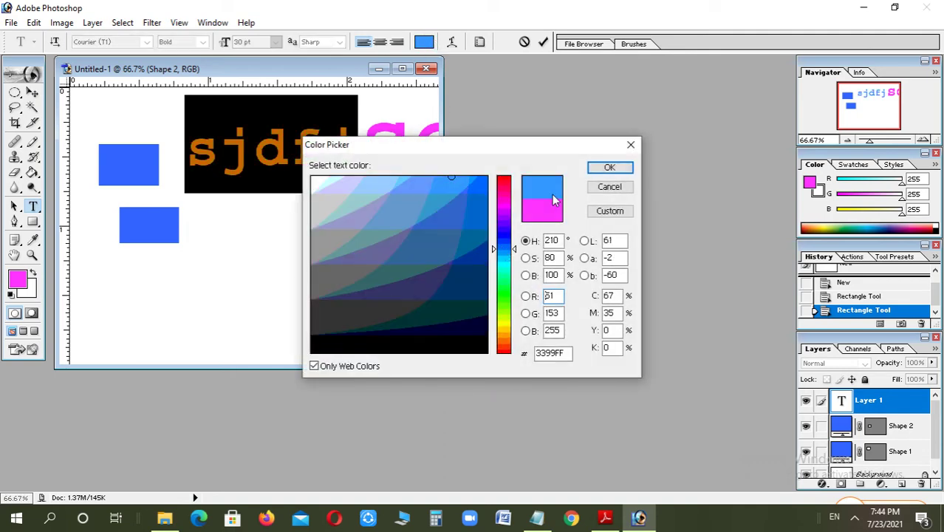
pyautogui.click(602, 170)
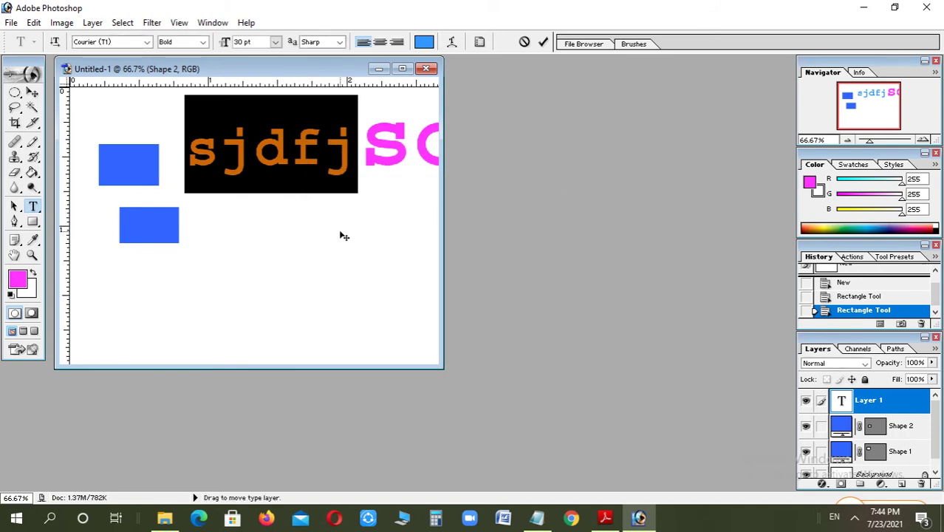
pyautogui.click(360, 157)
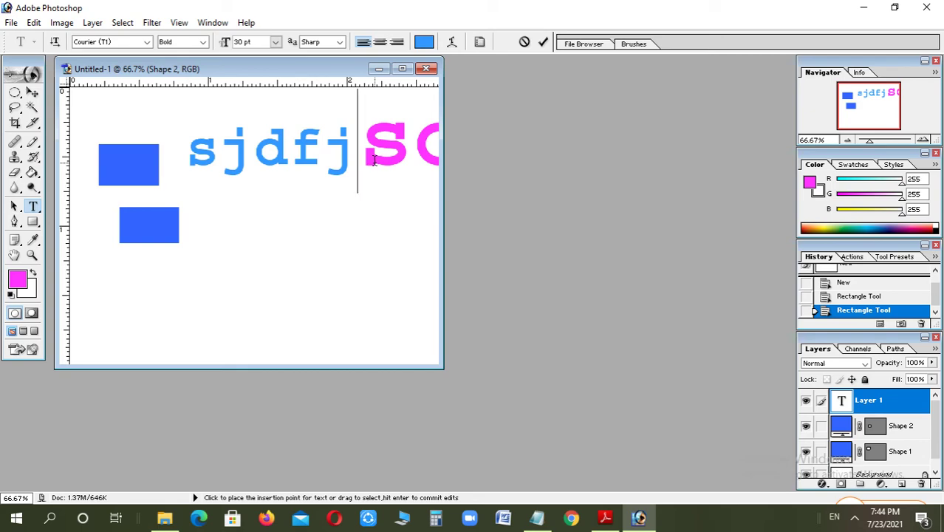
pyautogui.click(605, 517)
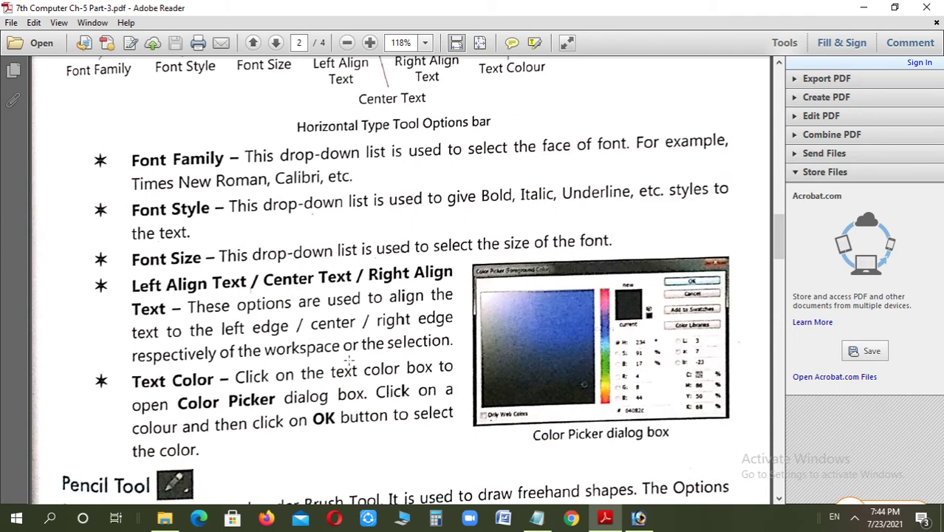
# - Scroll the PDF chapter down to the Pencil Tool section, then return to Photoshop
pyautogui.click(537, 520)
pyautogui.click(538, 519)
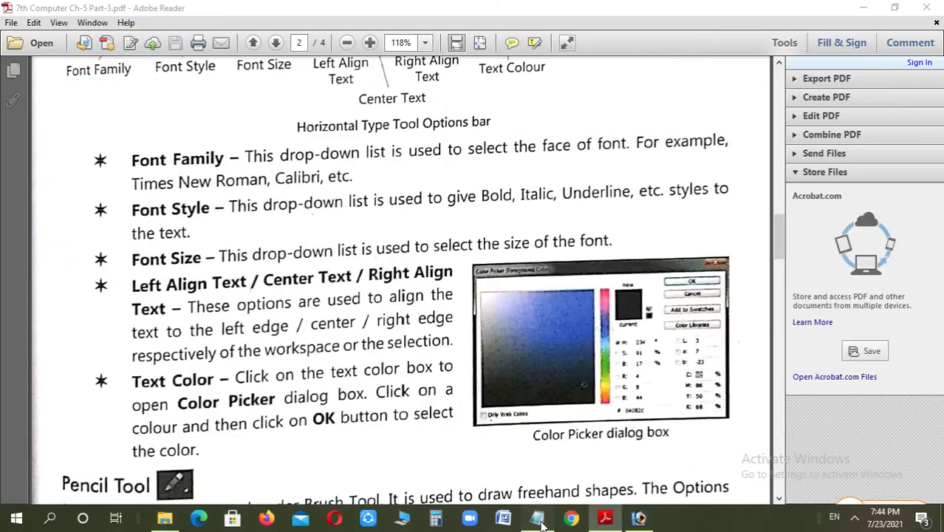
pyautogui.click(639, 519)
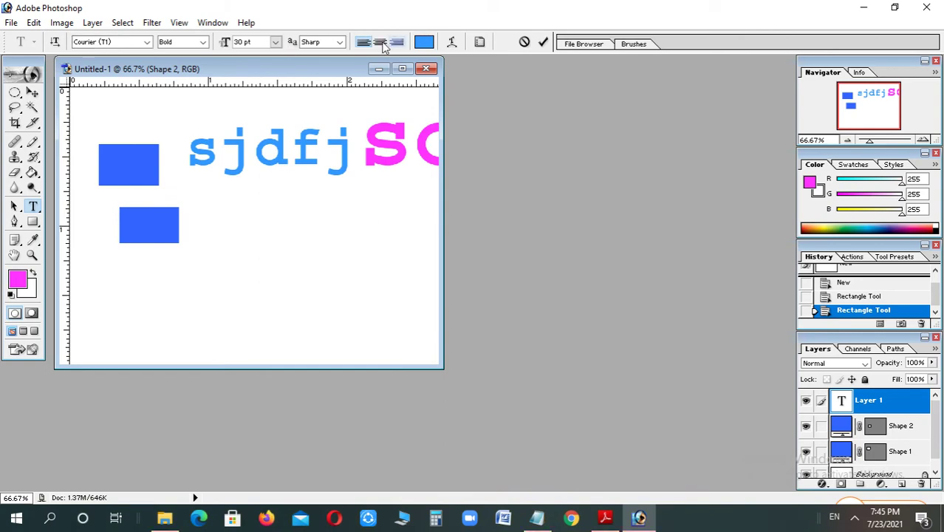
pyautogui.click(606, 518)
pyautogui.scroll(-2, 543, 427)
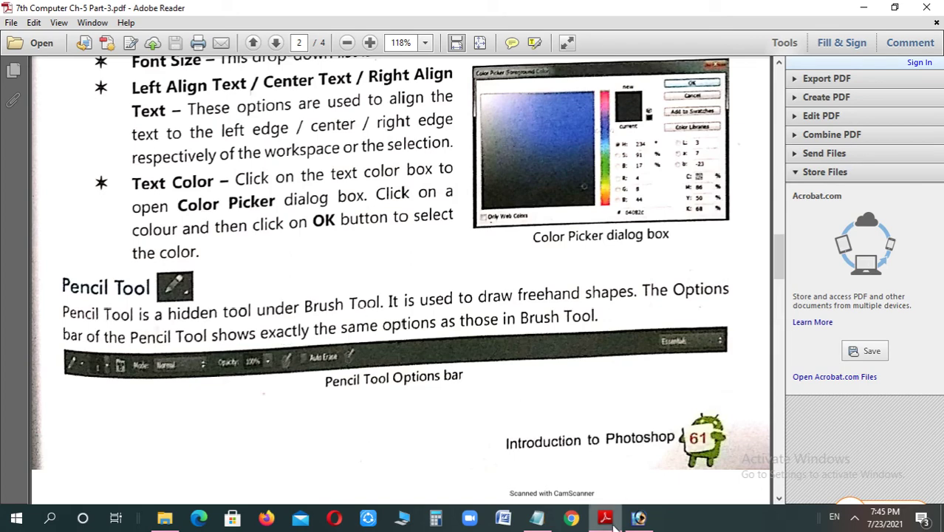
pyautogui.click(639, 517)
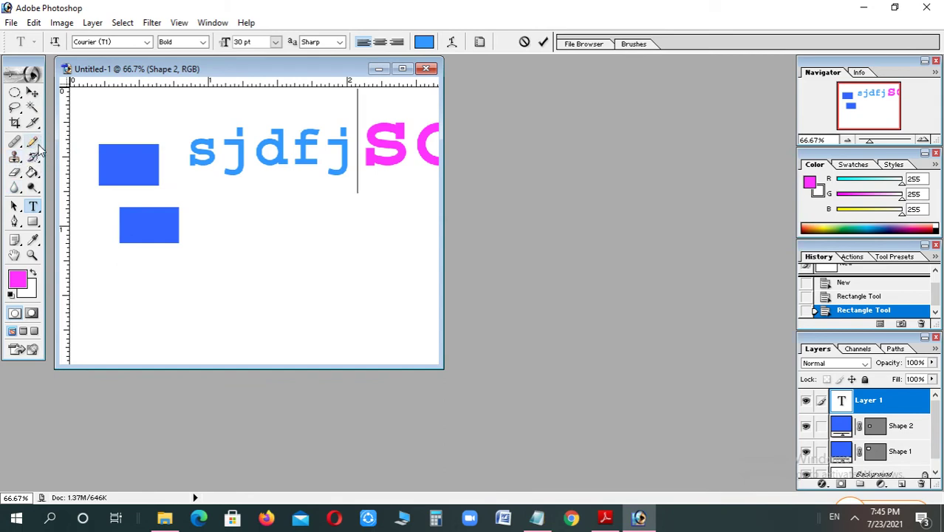
# - Switch to the Pencil Tool, rasterize the type layer, and draw a magenta curve below the text
pyautogui.moveTo(34, 144); pyautogui.dragTo(77, 162)
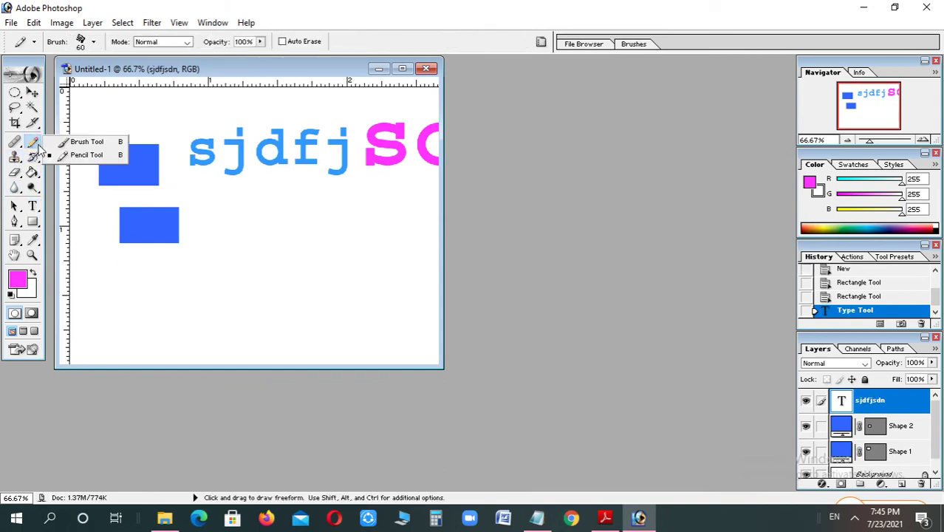
pyautogui.click(83, 162)
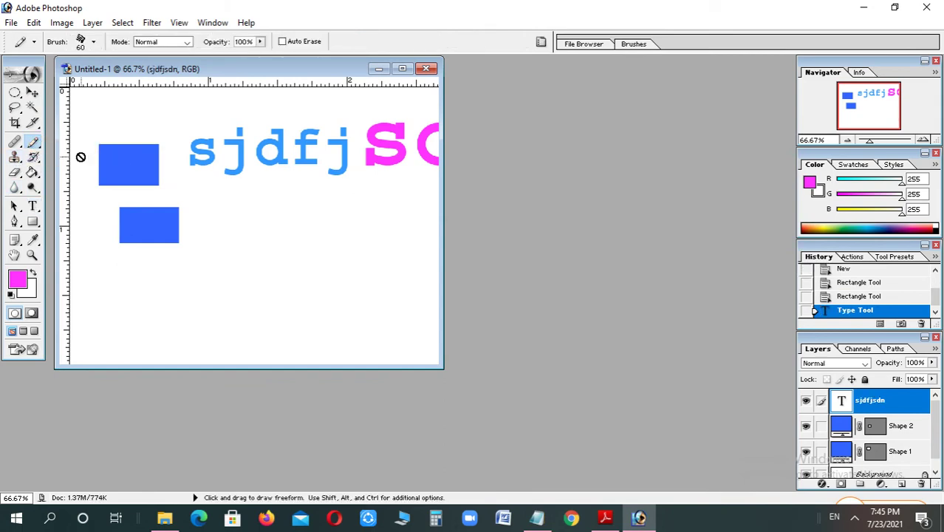
pyautogui.click(94, 46)
pyautogui.click(95, 46)
pyautogui.click(205, 189)
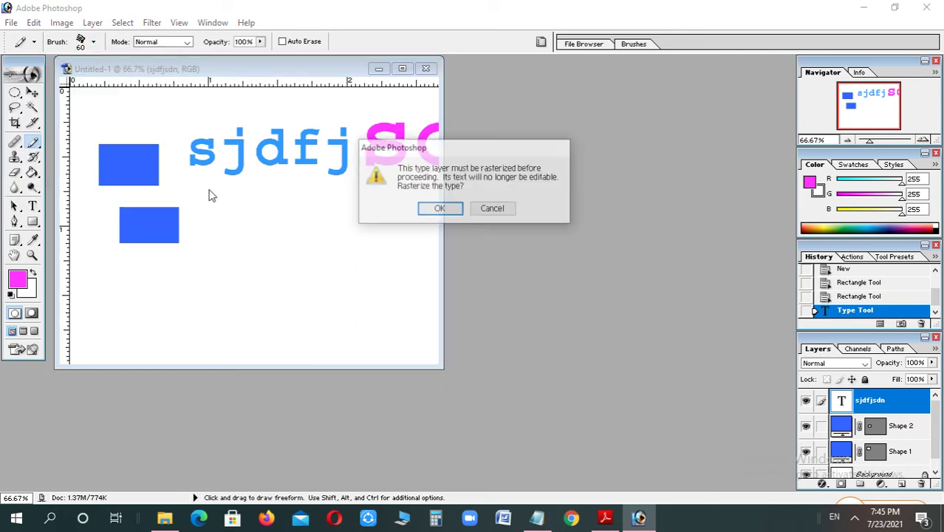
pyautogui.click(426, 214)
pyautogui.moveTo(258, 205); pyautogui.dragTo(343, 282)
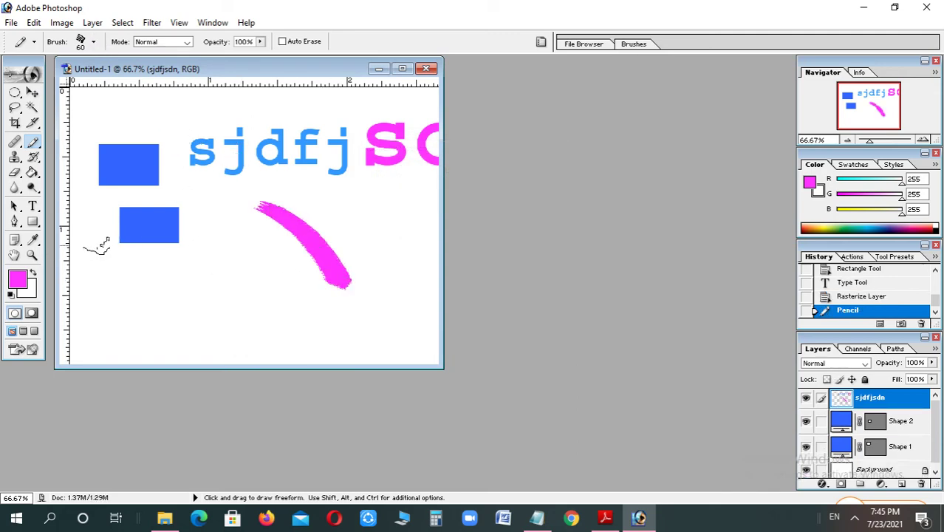
# - Set the foreground color to green 33FF99 and draw a stroke left of the magenta one
pyautogui.click(17, 278)
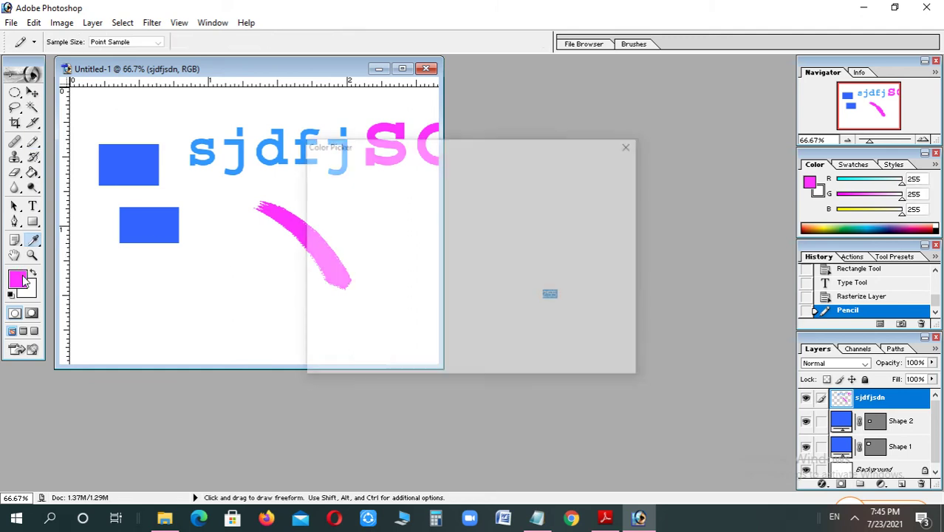
pyautogui.click(503, 282)
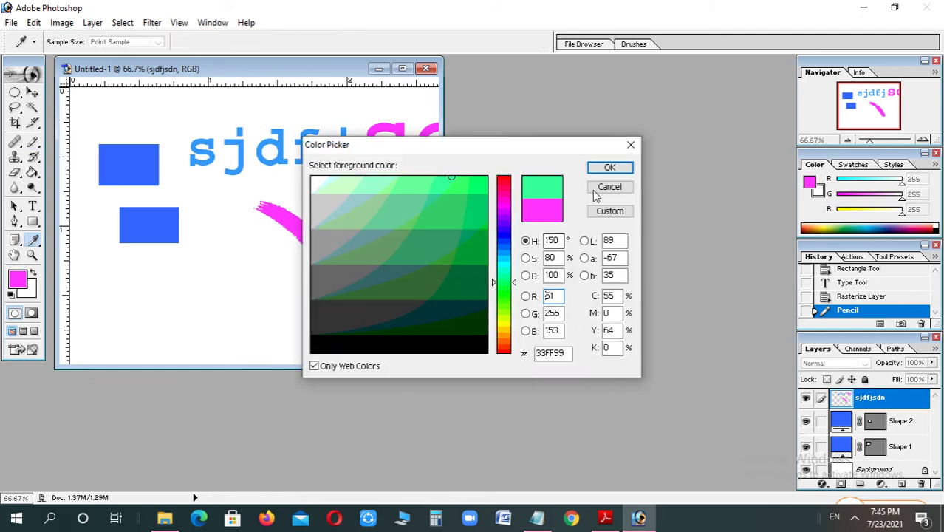
pyautogui.click(610, 168)
pyautogui.moveTo(203, 240); pyautogui.dragTo(272, 314)
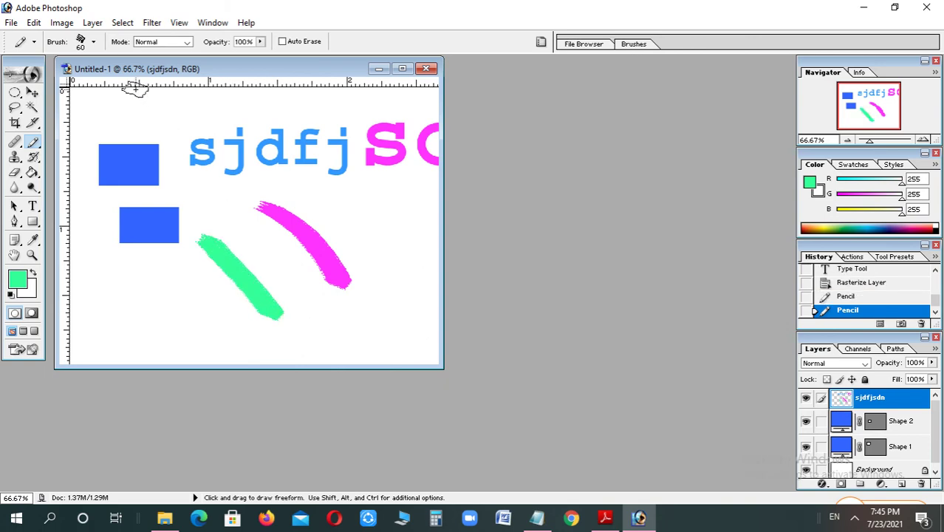
pyautogui.click(95, 43)
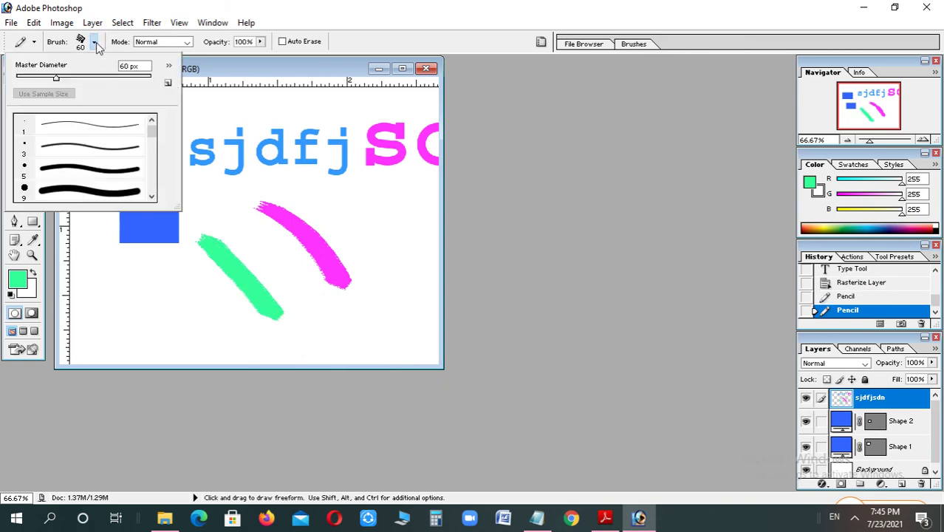
# - Draw two overlapping green rounded rectangles at the canvas's lower left, then return to the PDF
pyautogui.click(34, 225)
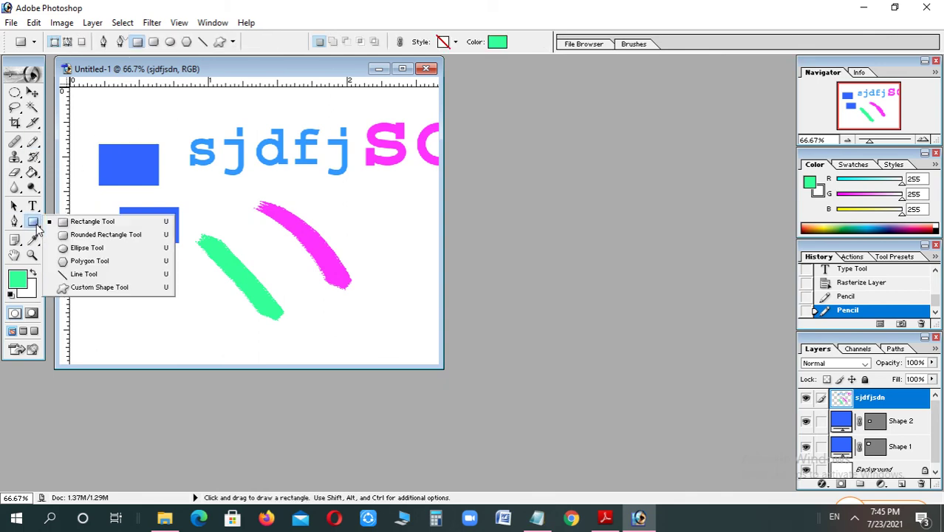
pyautogui.click(98, 235)
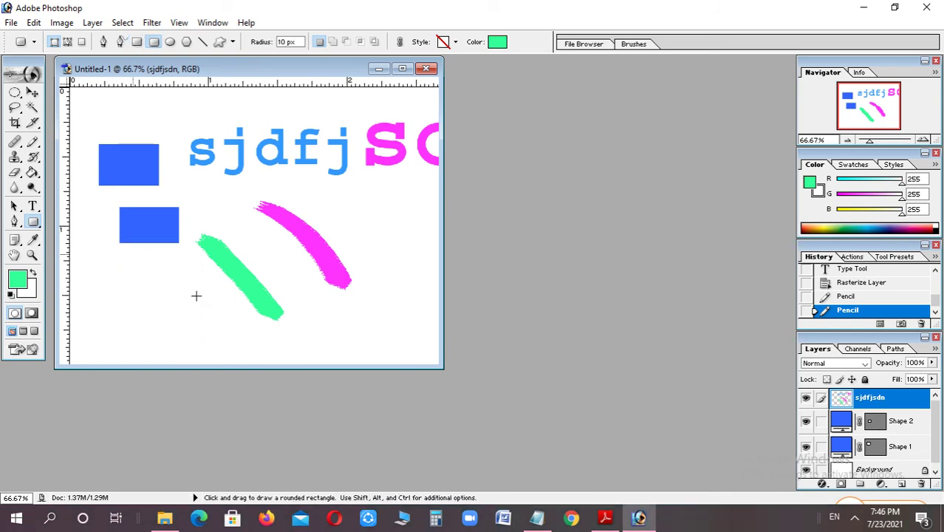
pyautogui.moveTo(133, 254); pyautogui.dragTo(214, 319)
pyautogui.moveTo(159, 297); pyautogui.dragTo(294, 344)
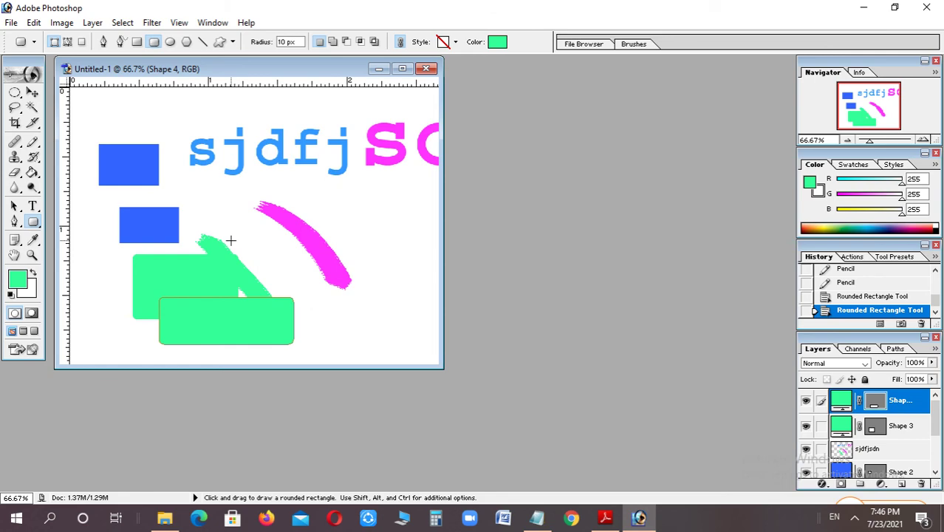
pyautogui.click(605, 517)
# - Scroll through PDF pages 1–4, stopping at the Short Answers section on page 3
pyautogui.keyDown('ctrl'); pyautogui.scroll(-3, 588, 390); pyautogui.keyUp('ctrl')
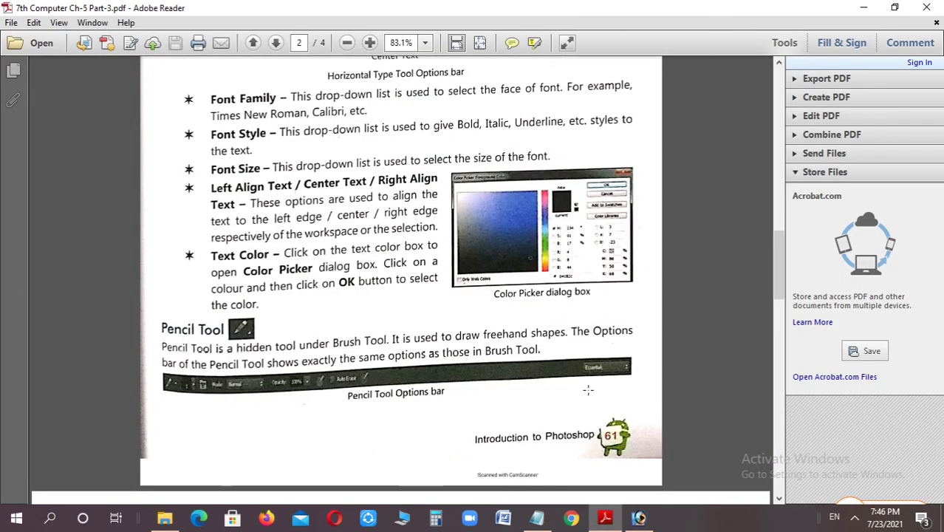
pyautogui.scroll(1, 588, 390)
pyautogui.scroll(4, 588, 390)
pyautogui.scroll(5, 588, 390)
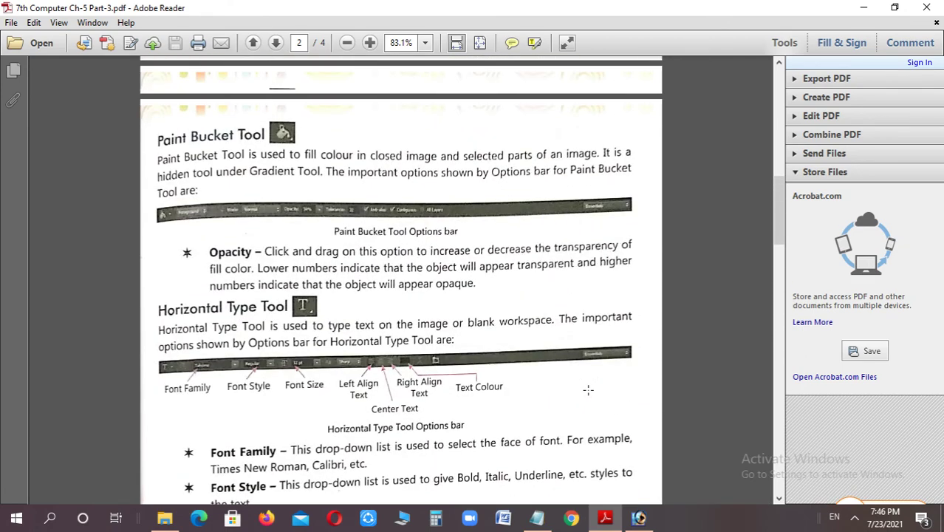
pyautogui.scroll(6, 588, 390)
pyautogui.scroll(5, 588, 397)
pyautogui.scroll(1, 590, 391)
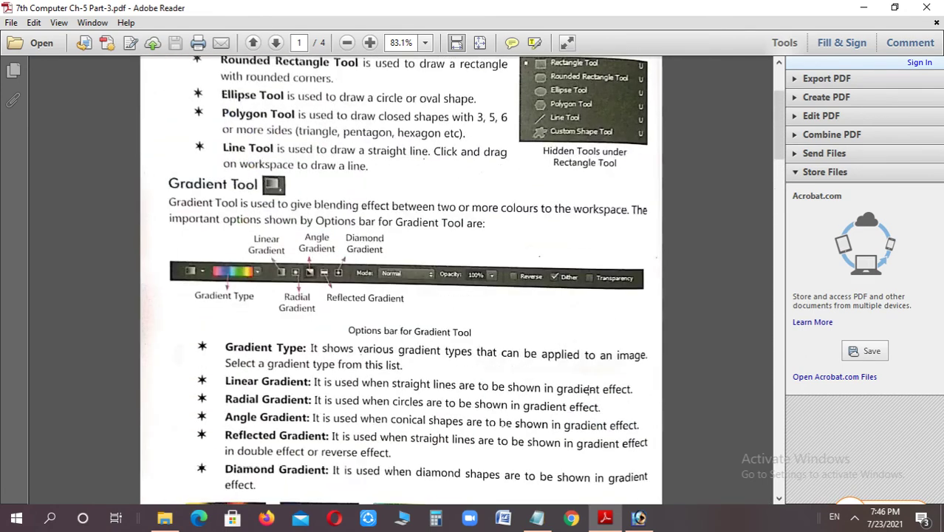
pyautogui.scroll(3, 590, 389)
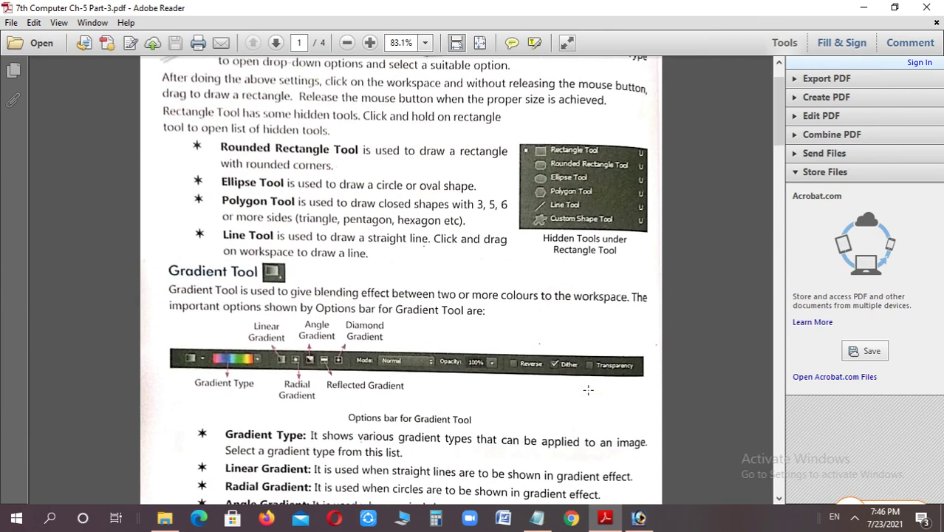
pyautogui.scroll(2, 588, 390)
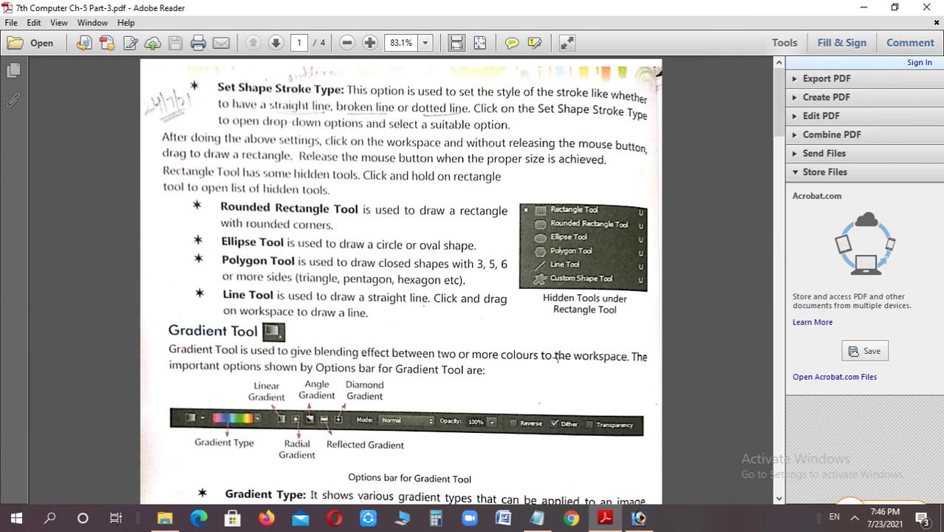
pyautogui.scroll(-5, 526, 290)
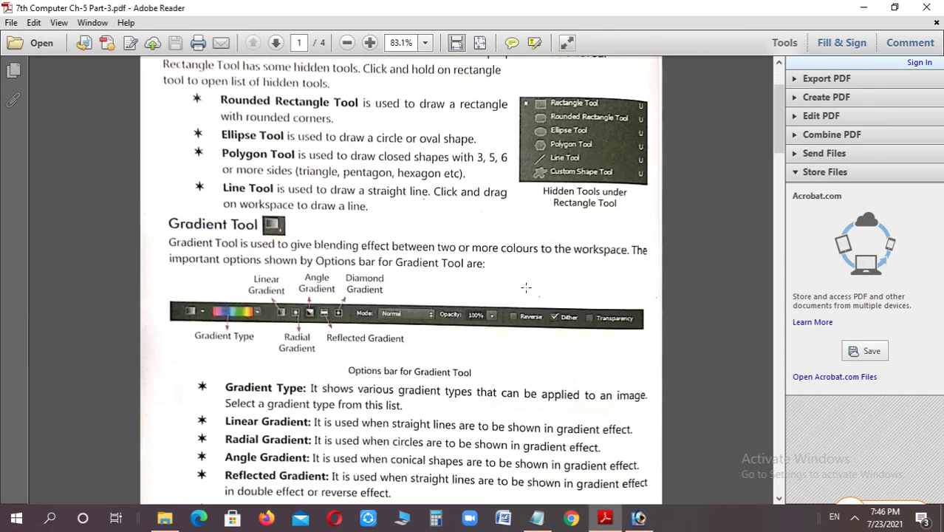
pyautogui.scroll(-10, 526, 289)
pyautogui.scroll(-10, 526, 289)
pyautogui.scroll(-15, 526, 287)
pyautogui.scroll(-9, 526, 287)
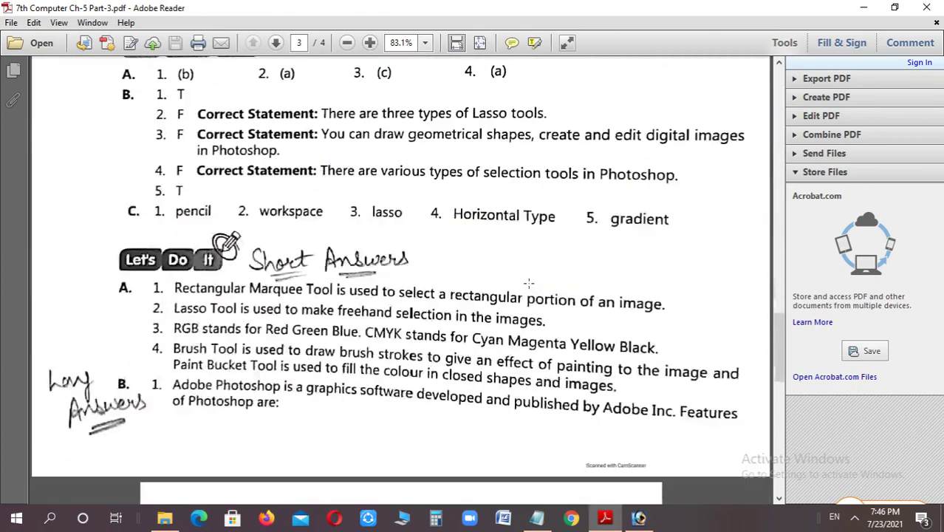
pyautogui.scroll(7, 537, 228)
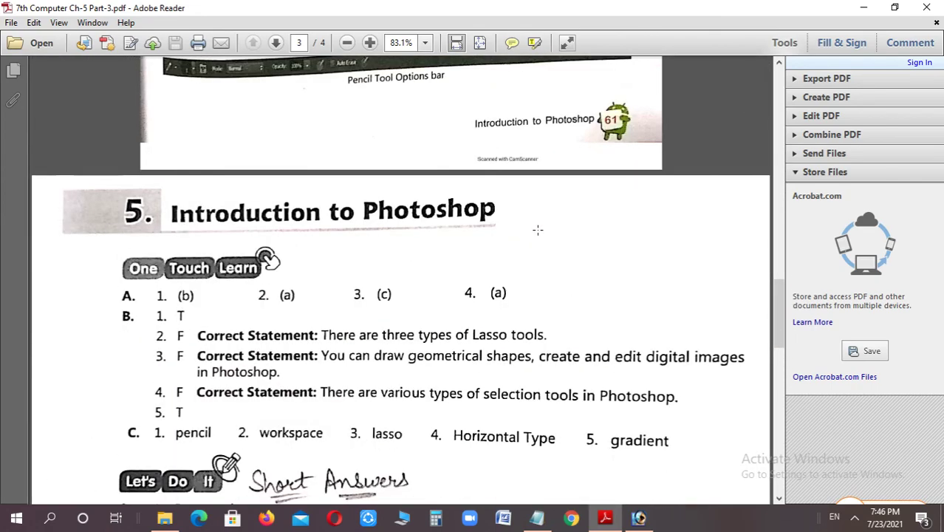
pyautogui.scroll(-4, 538, 228)
pyautogui.scroll(-7, 538, 227)
pyautogui.scroll(-2, 538, 230)
pyautogui.scroll(-4, 537, 230)
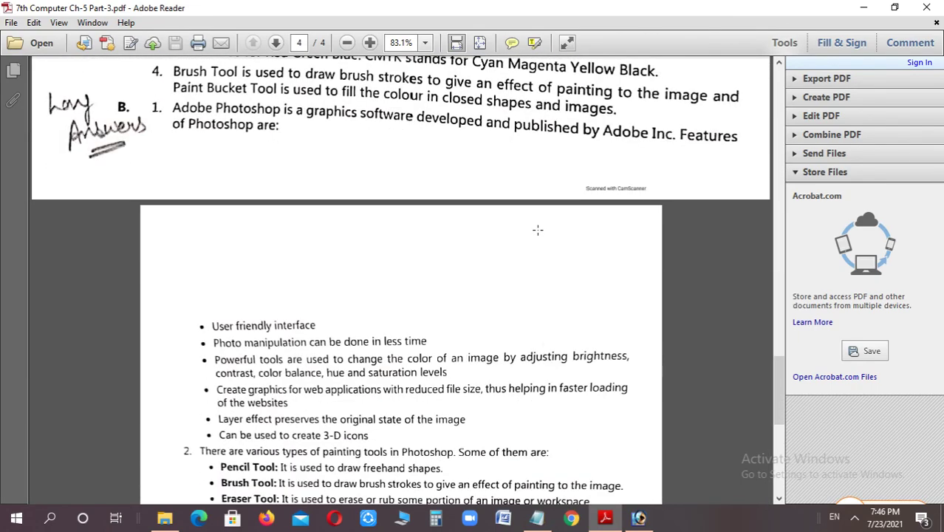
pyautogui.scroll(-10, 538, 230)
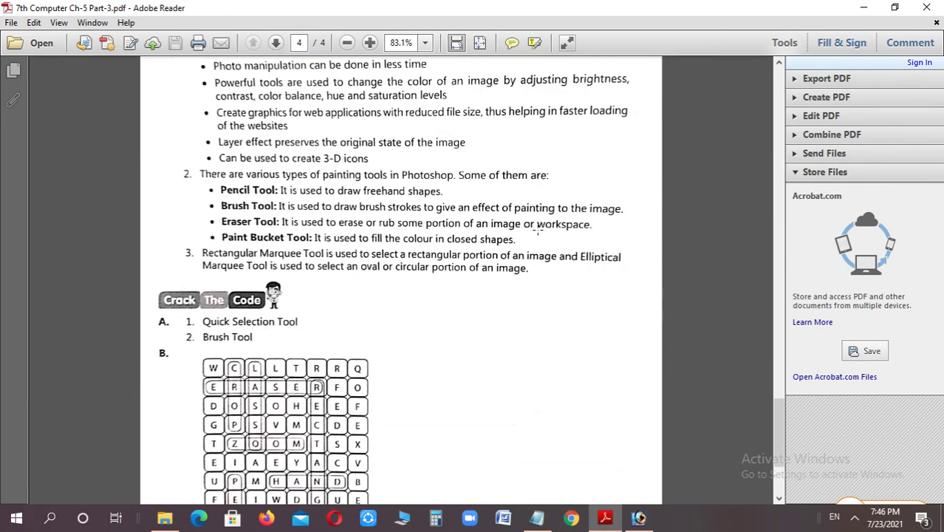
pyautogui.scroll(5, 537, 230)
pyautogui.scroll(9, 538, 230)
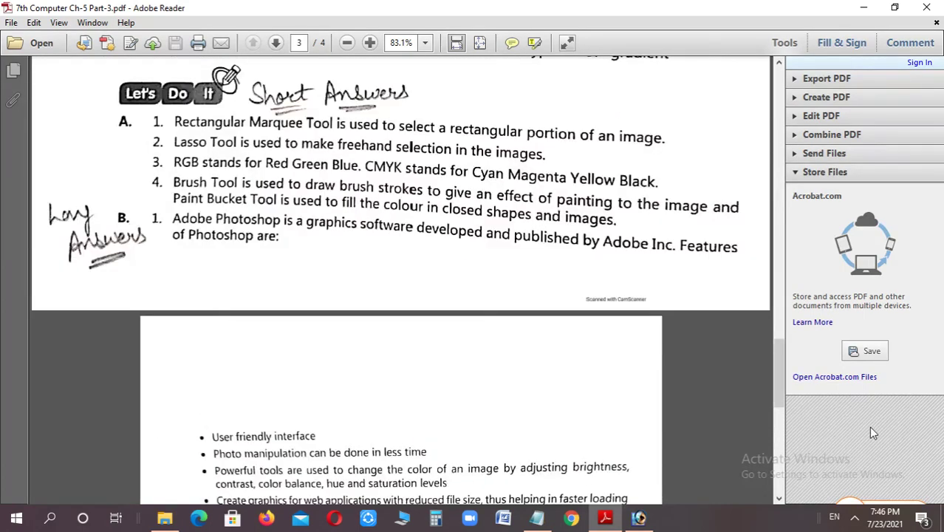